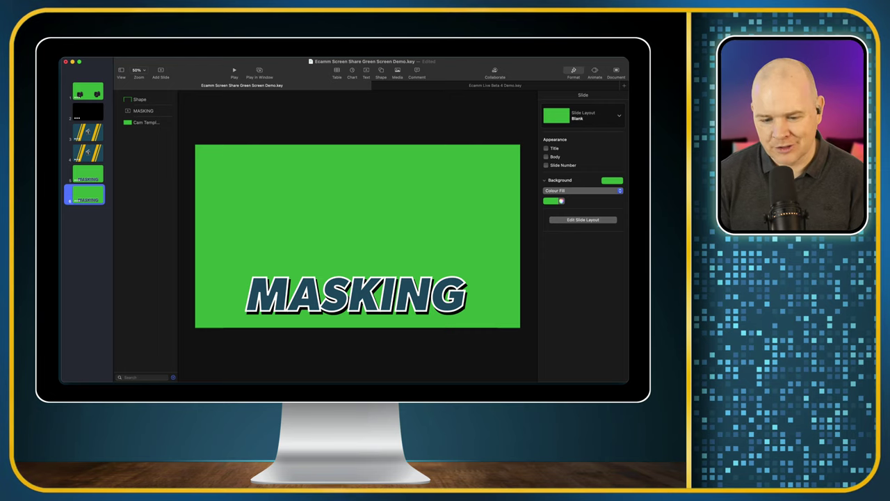
# - Give slide 6's full-slide background shape the red Shape Style, then select the MASKING title
pyautogui.click(252, 144)
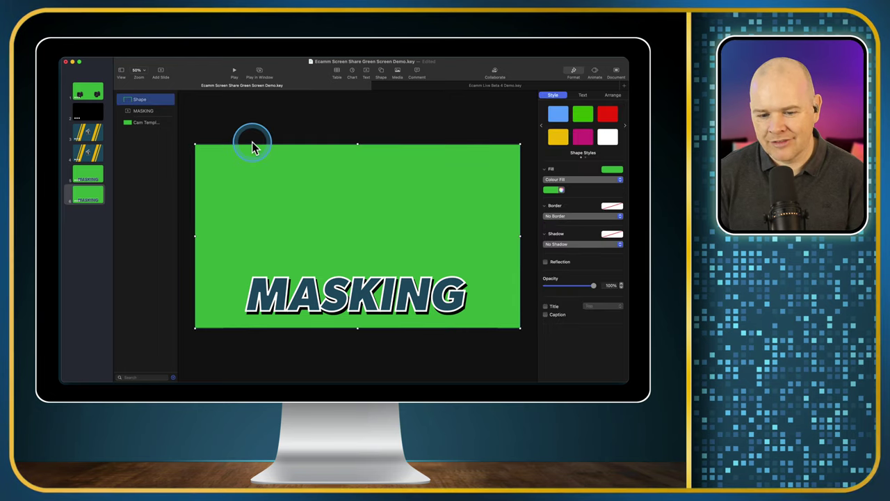
pyautogui.click(609, 117)
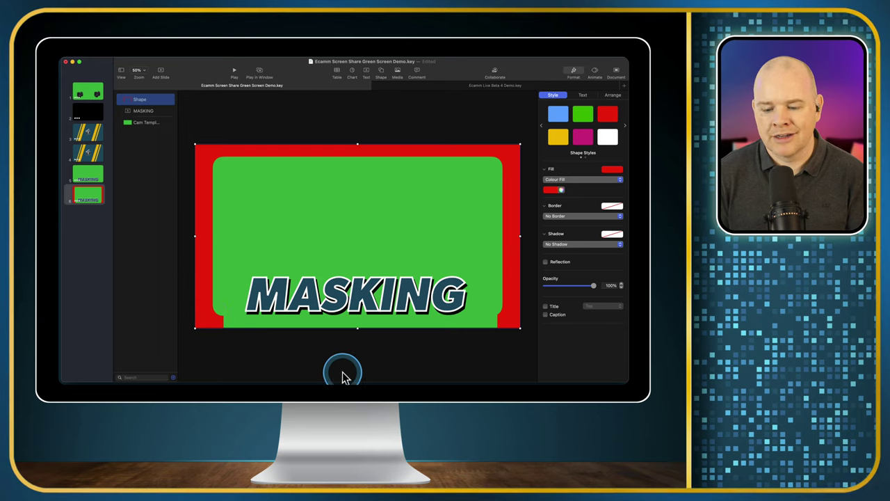
pyautogui.click(339, 311)
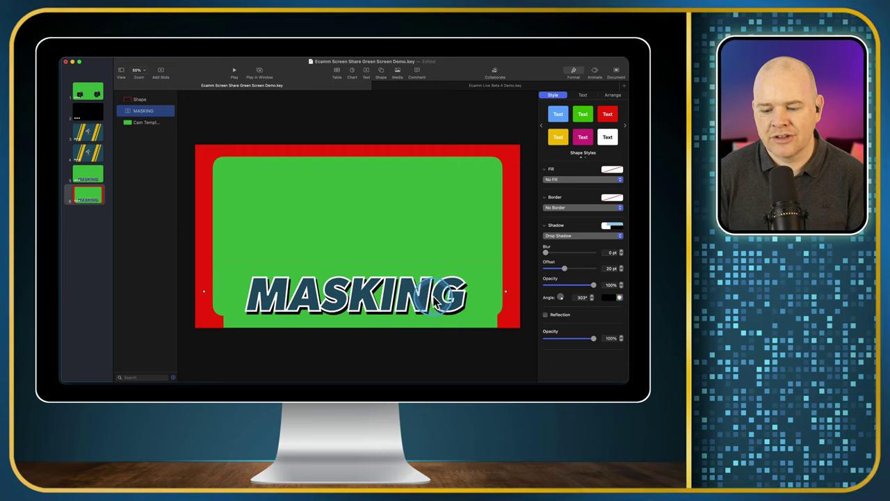
# - Nudge the MASKING title slightly left and down, then add a new blank green slide 7
pyautogui.moveTo(438, 298)
pyautogui.mouseDown()
pyautogui.moveTo(358, 298)
pyautogui.moveTo(451, 297)
pyautogui.moveTo(437, 296)
pyautogui.mouseUp()
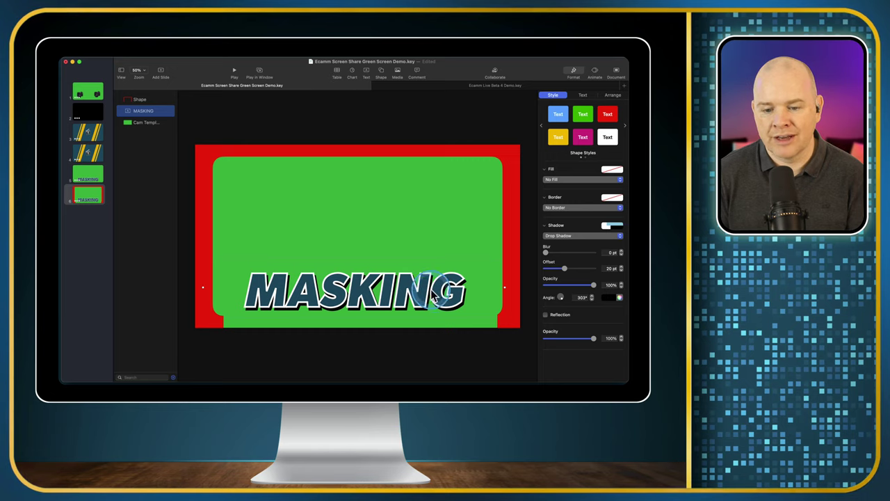
pyautogui.hotkey('shift', 'Down')
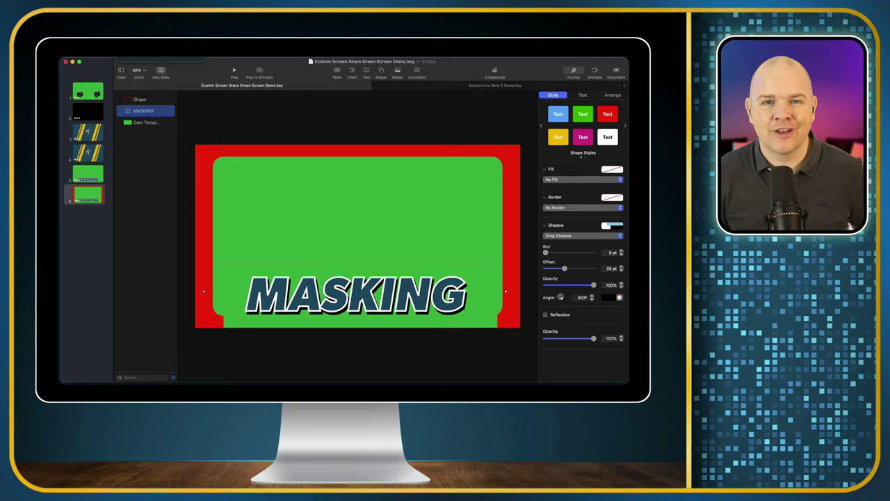
pyautogui.press('super+shift+n')
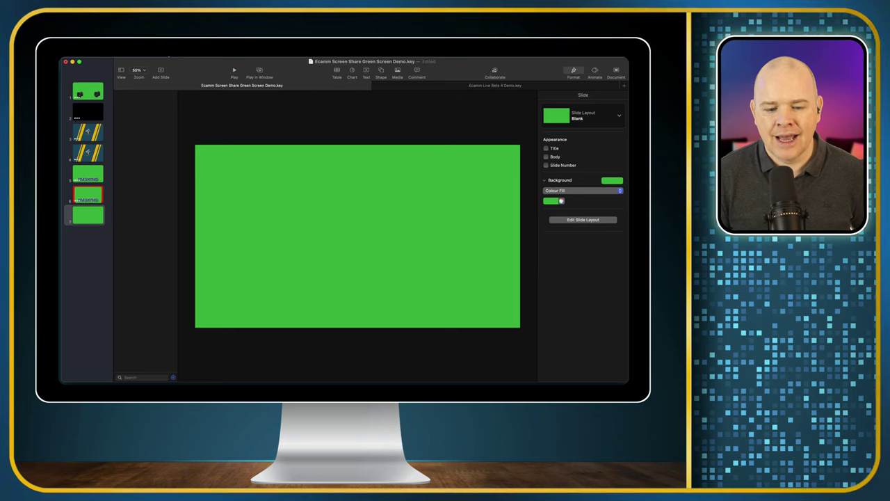
# - Copy the Cam Template shape from slide 5 onto slide 7 and fill it magenta
pyautogui.click(90, 175)
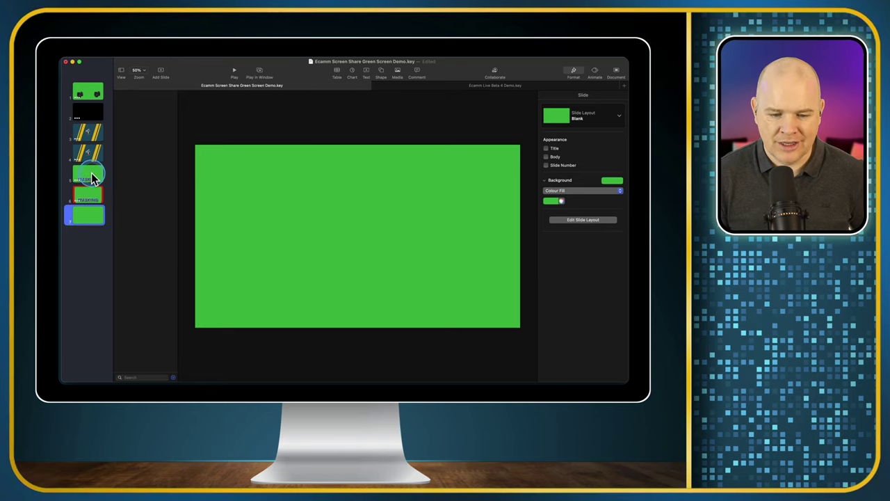
pyautogui.click(136, 124)
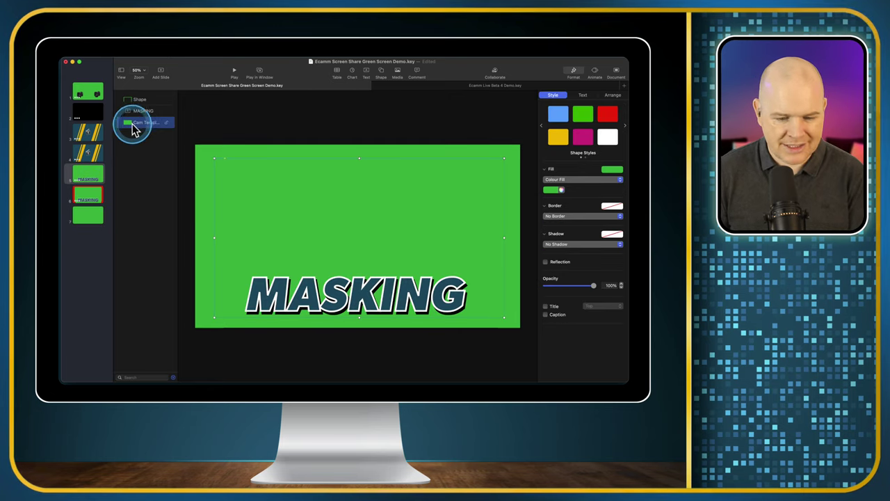
pyautogui.click(94, 219)
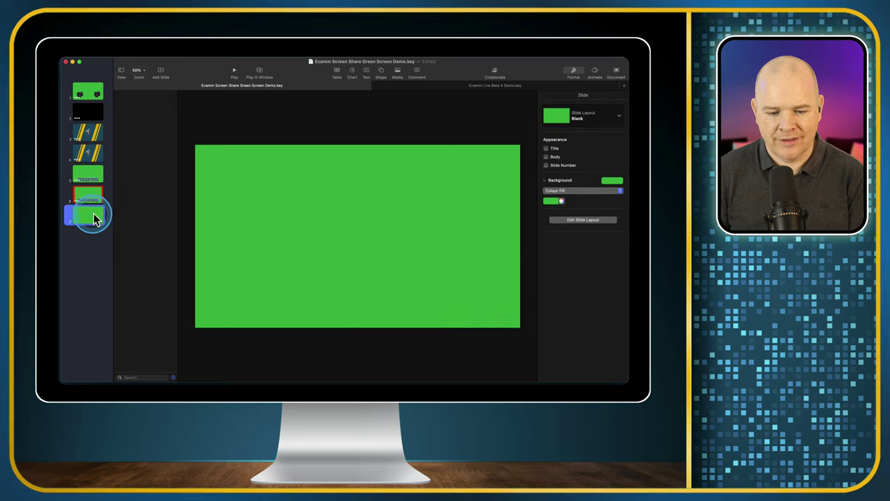
pyautogui.click(506, 200)
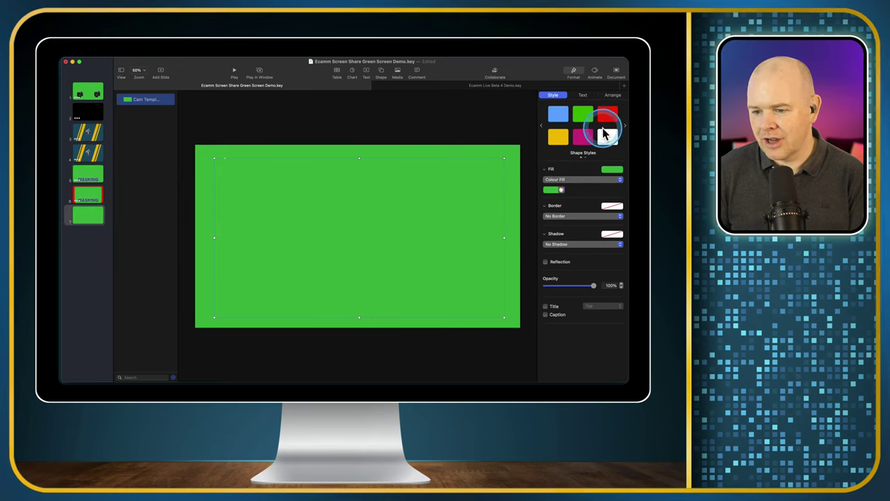
pyautogui.click(584, 138)
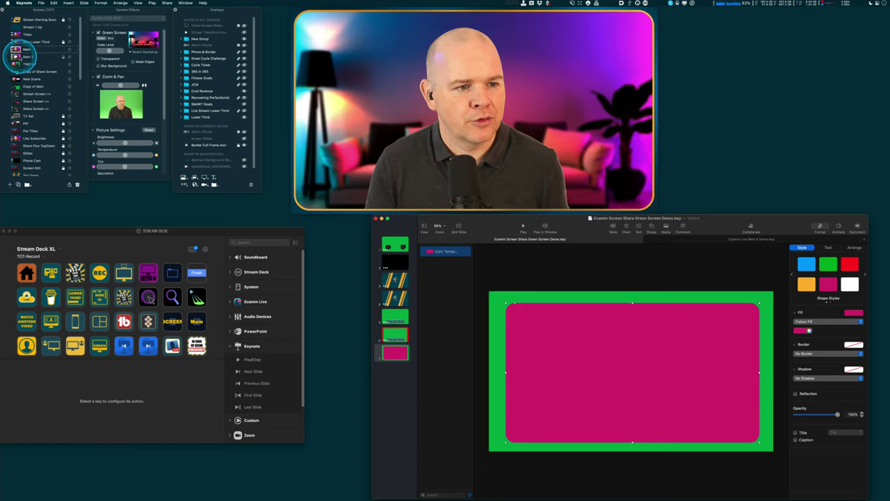
# - Switch to the Main 2 scene and turn on the Green Screen Share overlay
pyautogui.click(16, 57)
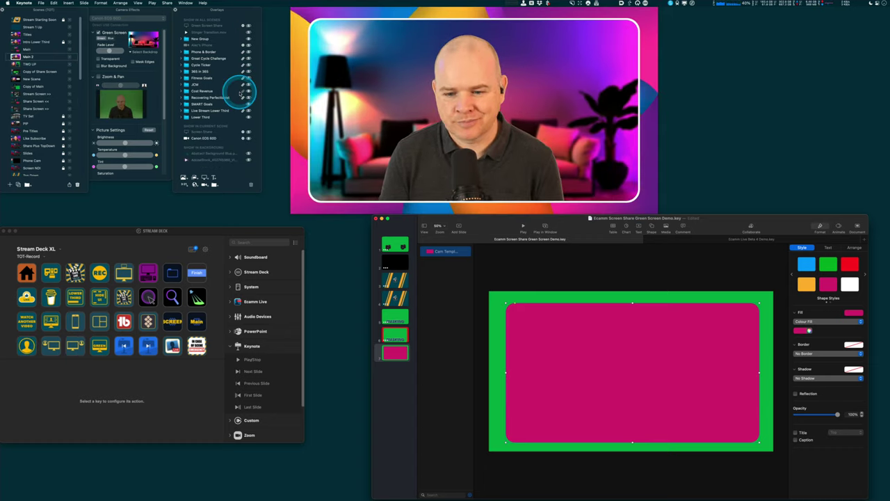
pyautogui.moveTo(424, 137)
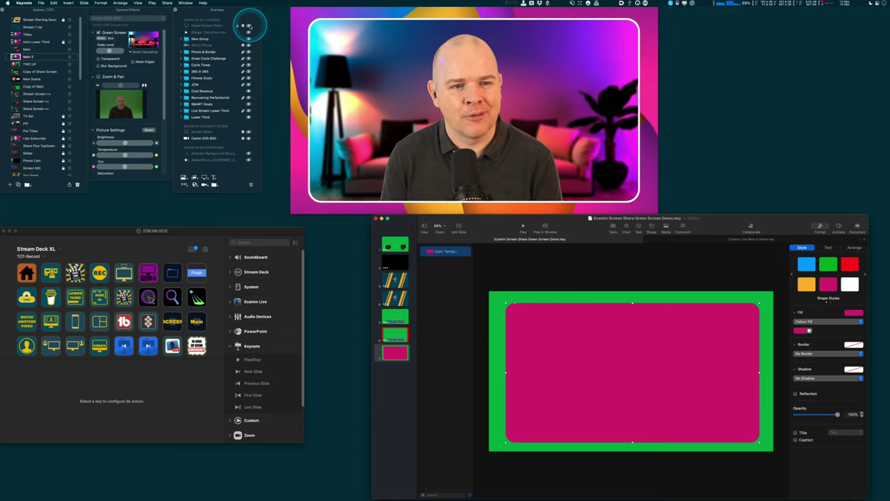
pyautogui.click(249, 27)
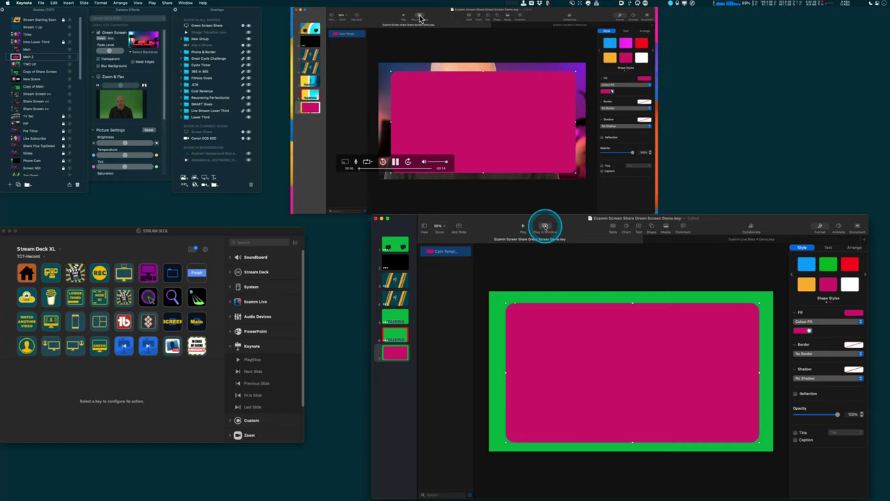
# - Reposition the magenta rectangle on the Keynote slide and replay the slide in its window
pyautogui.click(550, 226)
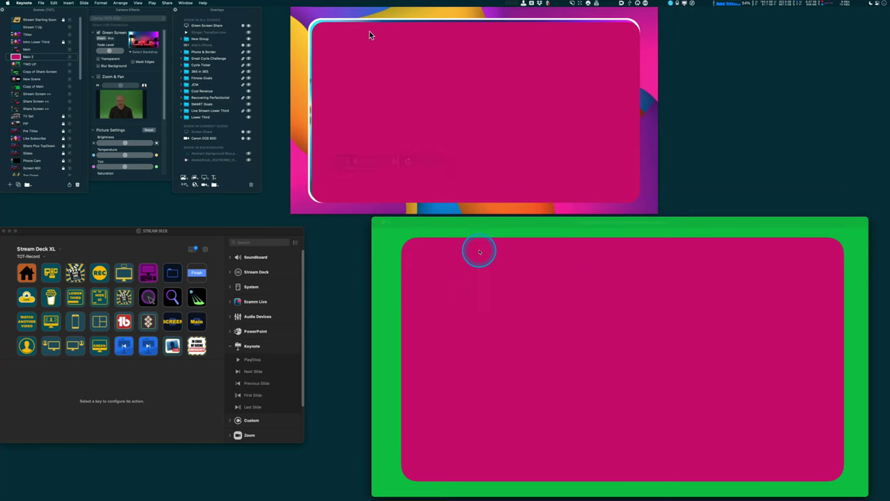
pyautogui.press('Escape')
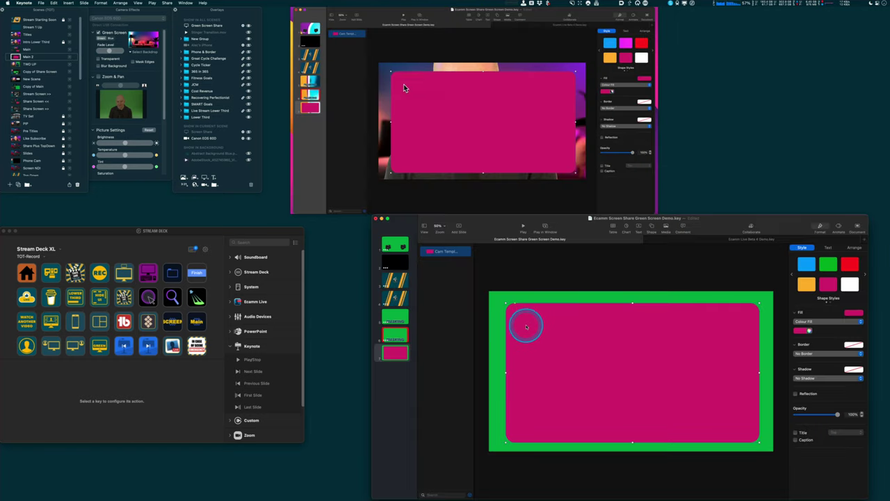
pyautogui.moveTo(549, 351); pyautogui.dragTo(610, 362)
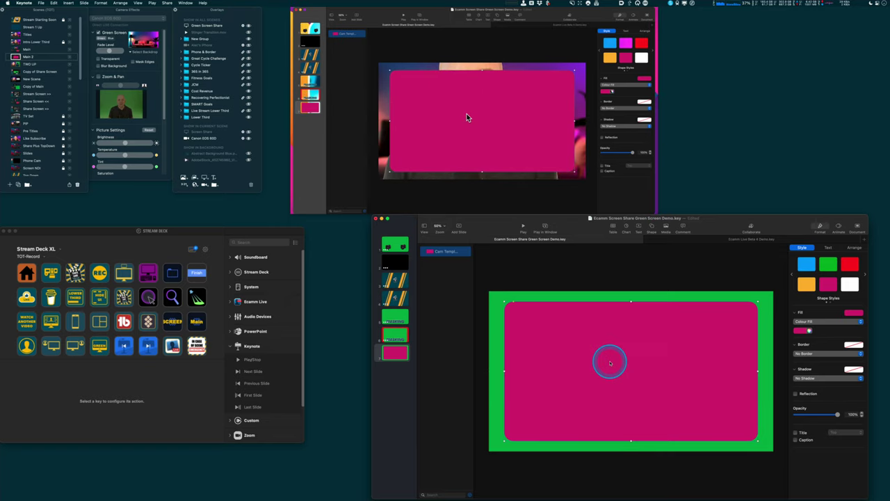
pyautogui.click(545, 227)
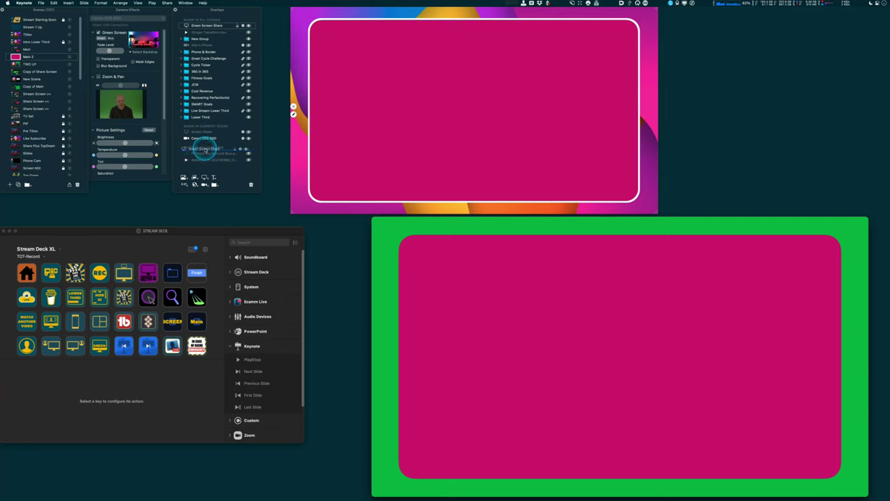
# - Add Green Screen Share to the scene, make the camera background transparent, and shift the camera right
pyautogui.moveTo(205, 142); pyautogui.dragTo(207, 143)
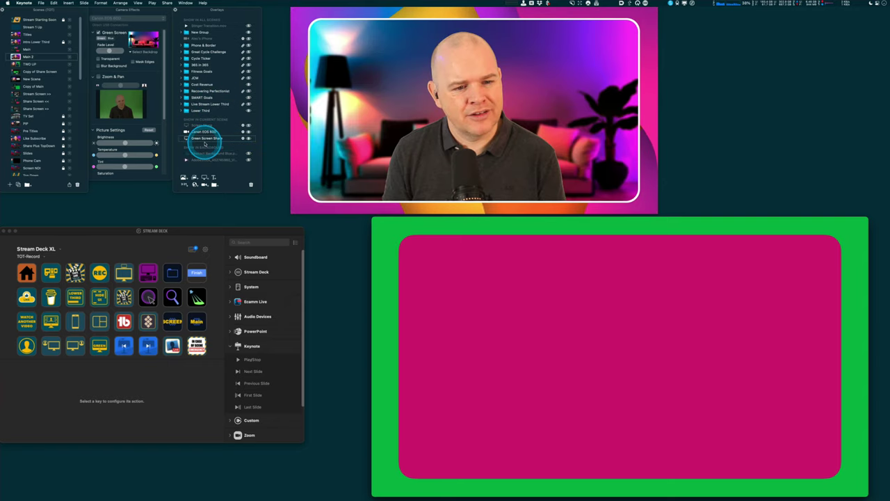
pyautogui.moveTo(476, 137)
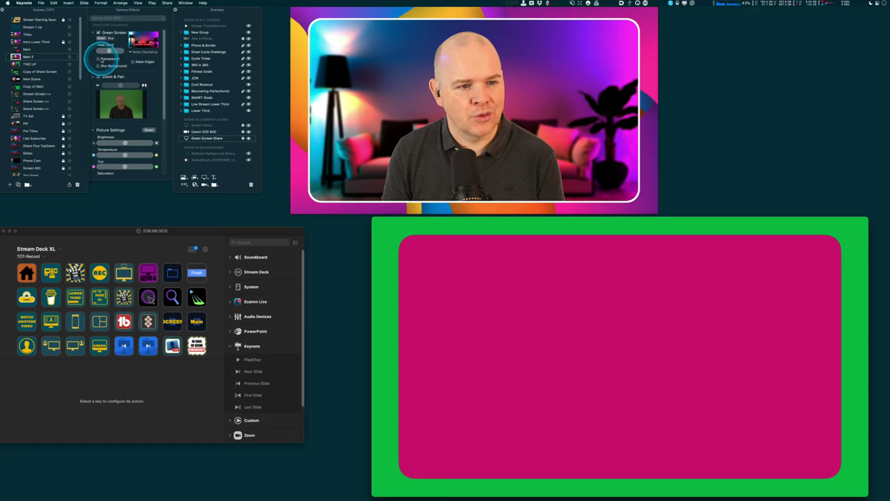
pyautogui.click(98, 59)
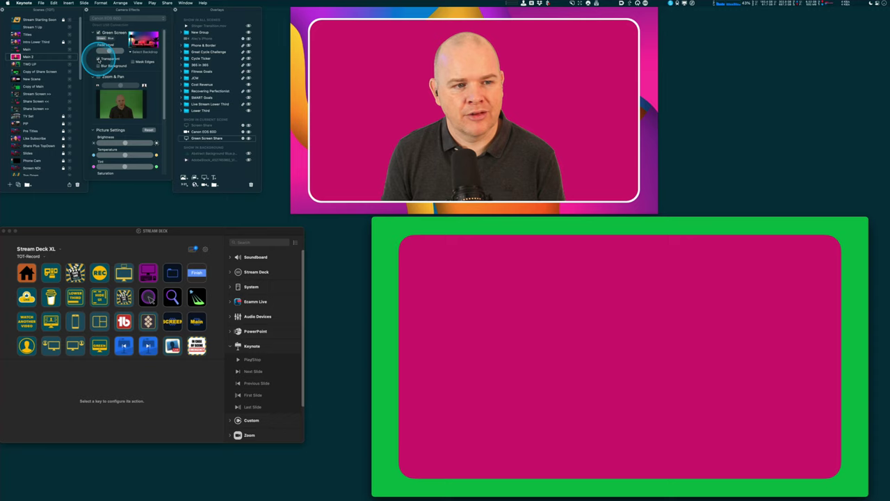
pyautogui.moveTo(353, 122)
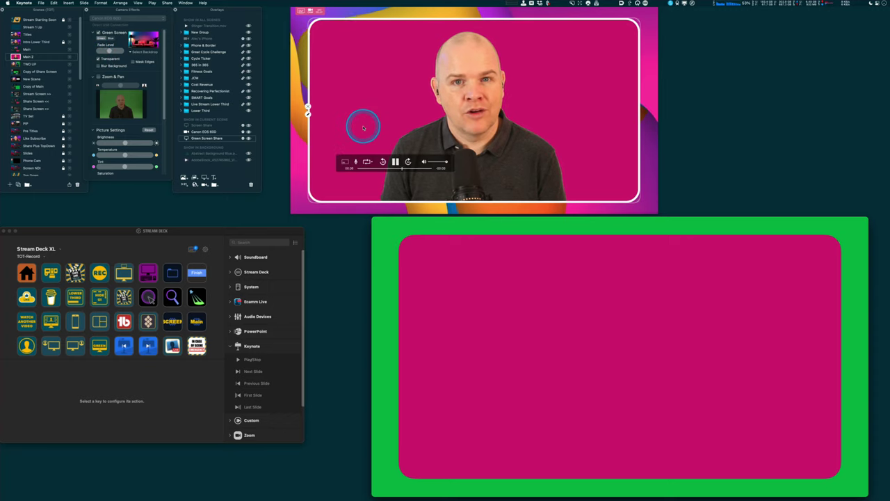
pyautogui.moveTo(466, 103)
pyautogui.mouseDown()
pyautogui.moveTo(493, 92)
pyautogui.moveTo(398, 95)
pyautogui.moveTo(492, 100)
pyautogui.moveTo(427, 130)
pyautogui.moveTo(480, 97)
pyautogui.mouseUp()
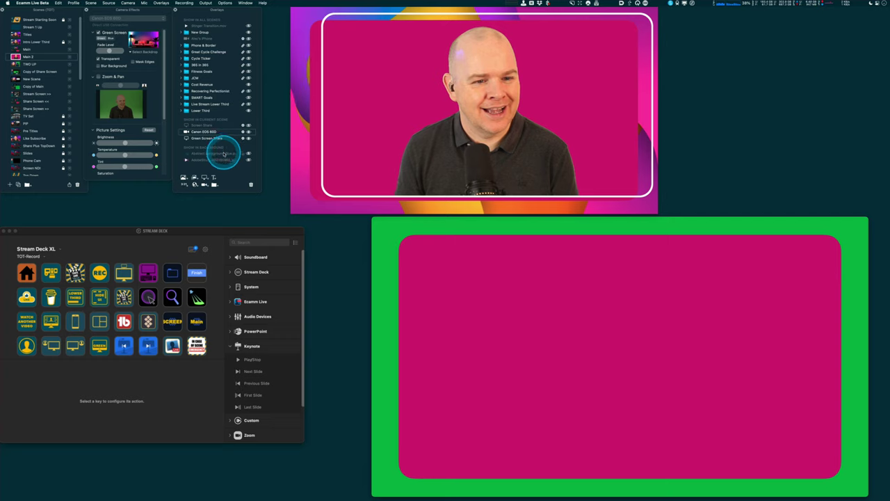
# - Set the background source to Blank, replacing the colourful animated backdrop
pyautogui.click(89, 4)
pyautogui.moveTo(105, 5)
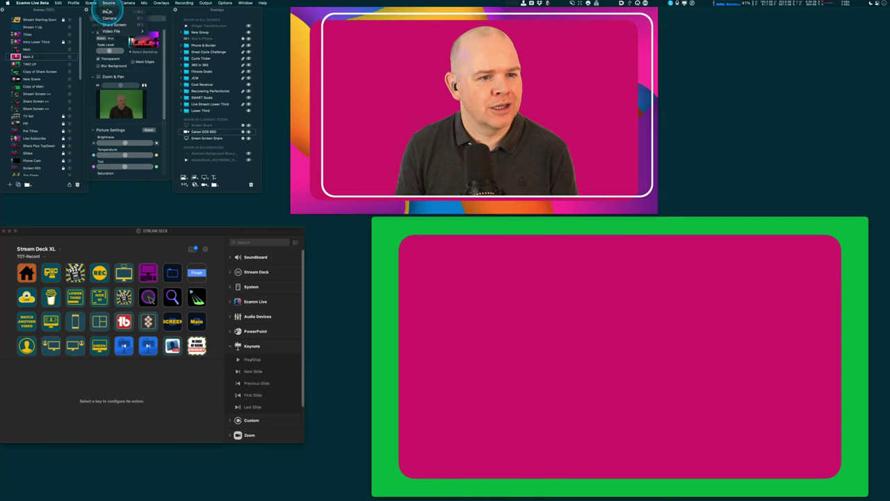
pyautogui.click(107, 12)
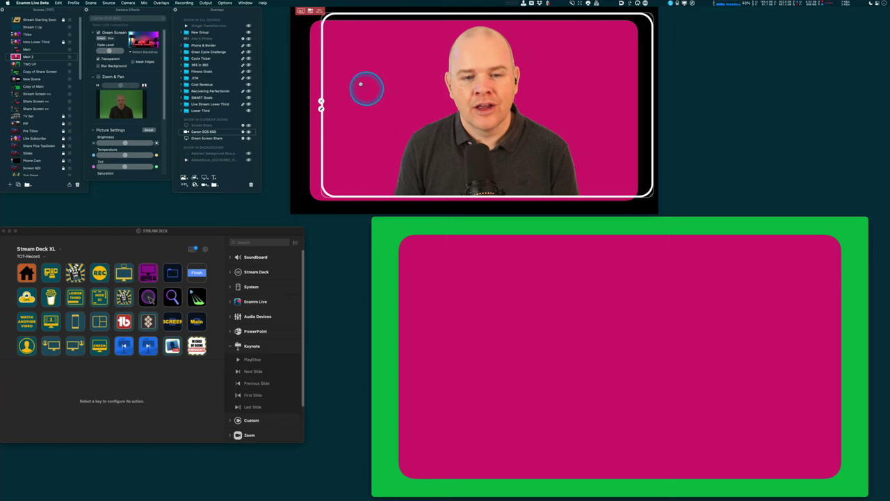
# - Move and shrink the camera layer into a smaller box over the pink frame
pyautogui.moveTo(488, 101)
pyautogui.mouseDown()
pyautogui.moveTo(472, 193)
pyautogui.moveTo(478, 206)
pyautogui.moveTo(466, 104)
pyautogui.moveTo(479, 92)
pyautogui.mouseUp()
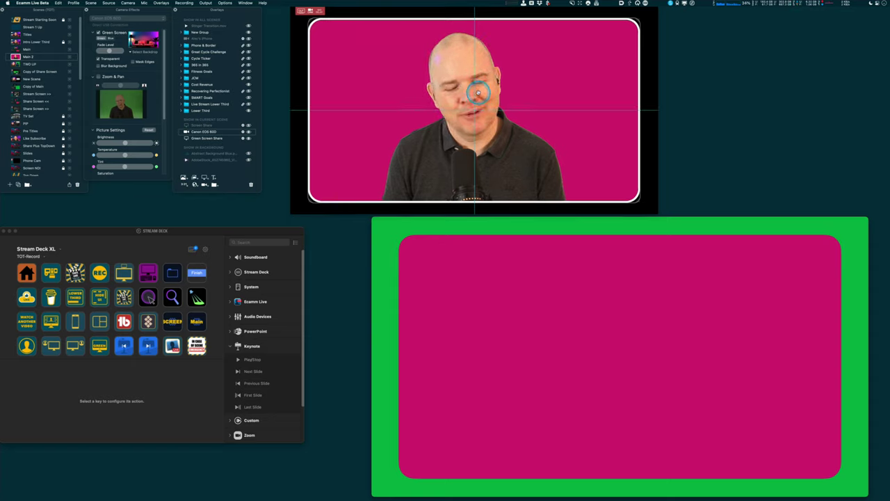
pyautogui.moveTo(479, 92)
pyautogui.mouseDown()
pyautogui.moveTo(423, 69)
pyautogui.moveTo(471, 79)
pyautogui.moveTo(656, 167)
pyautogui.moveTo(619, 184)
pyautogui.moveTo(614, 173)
pyautogui.moveTo(471, 105)
pyautogui.mouseUp()
pyautogui.moveTo(404, 96); pyautogui.dragTo(419, 136)
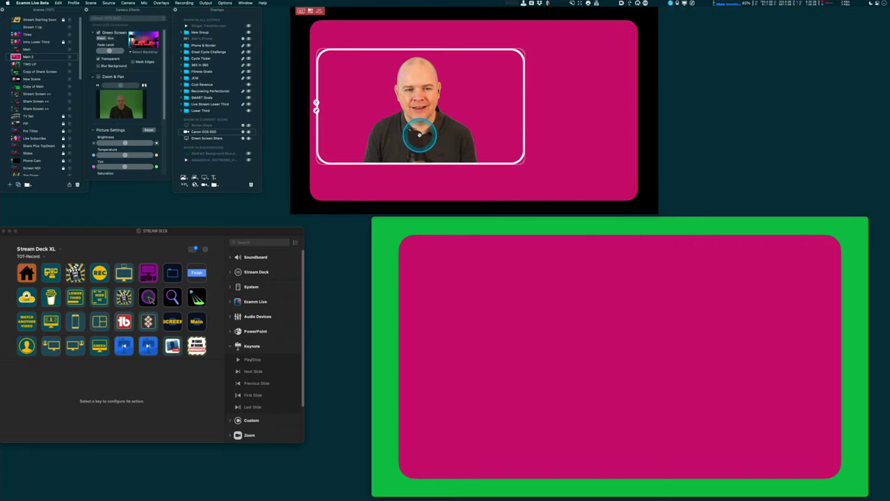
# - Adjust the camera layer's white border width and shift the layer sideways
pyautogui.click(316, 109)
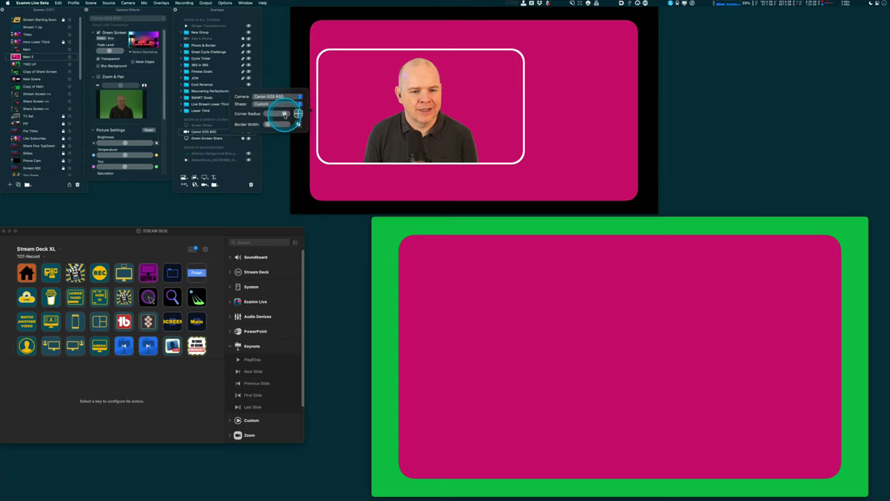
pyautogui.moveTo(269, 125); pyautogui.dragTo(255, 123)
pyautogui.moveTo(416, 143)
pyautogui.mouseDown()
pyautogui.moveTo(459, 135)
pyautogui.moveTo(419, 139)
pyautogui.mouseUp()
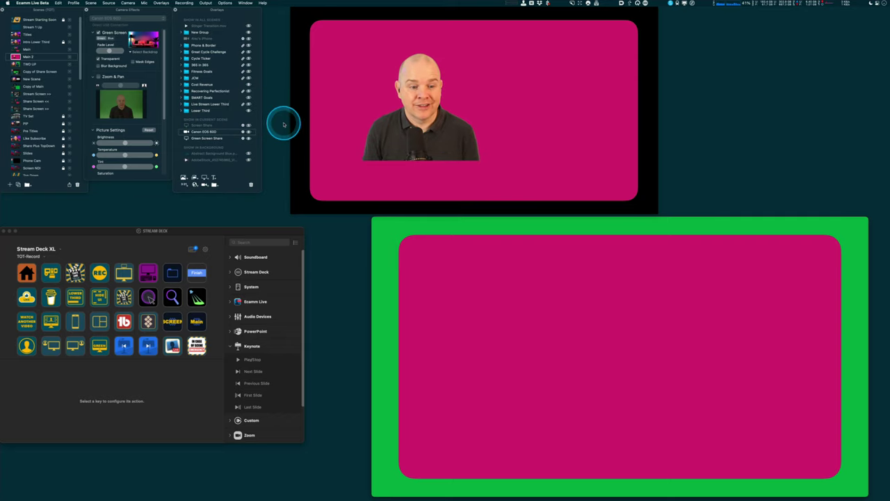
pyautogui.moveTo(394, 141)
pyautogui.click(317, 108)
pyautogui.moveTo(268, 122); pyautogui.dragTo(268, 121)
pyautogui.click(370, 128)
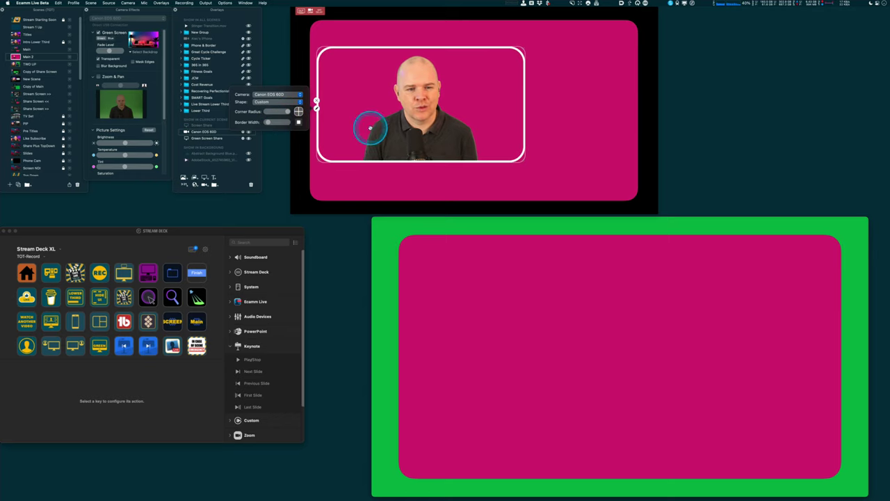
# - Move the camera box to the top-left, square off its corners, and nudge it slightly right
pyautogui.moveTo(432, 139); pyautogui.dragTo(419, 106)
pyautogui.click(303, 75)
pyautogui.moveTo(270, 79); pyautogui.dragTo(250, 79)
pyautogui.click(383, 71)
pyautogui.moveTo(404, 89); pyautogui.dragTo(409, 92)
pyautogui.click(308, 78)
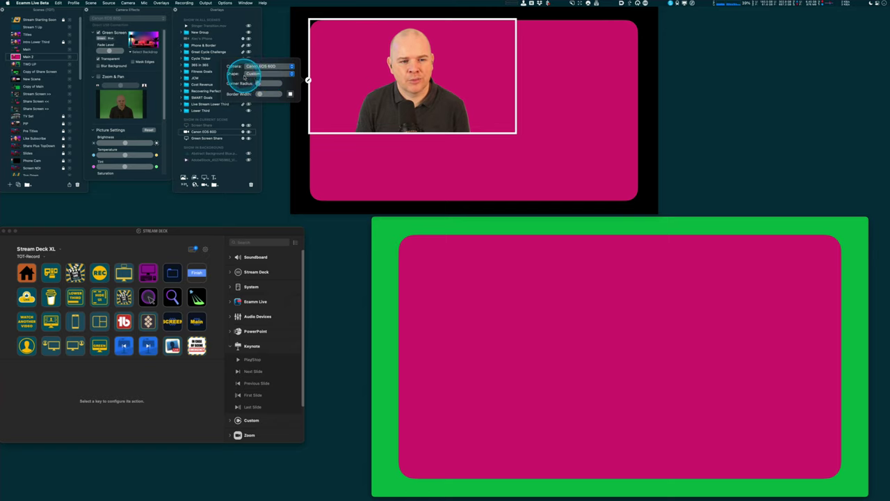
# - Try the Circle and Squircle shapes, then stretch the camera layer to fill the pink frame
pyautogui.click(294, 73)
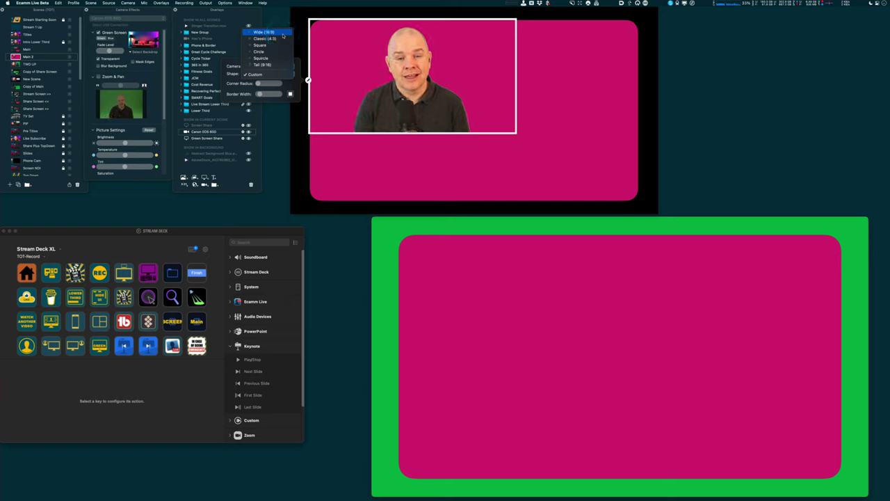
pyautogui.moveTo(280, 79); pyautogui.dragTo(265, 53)
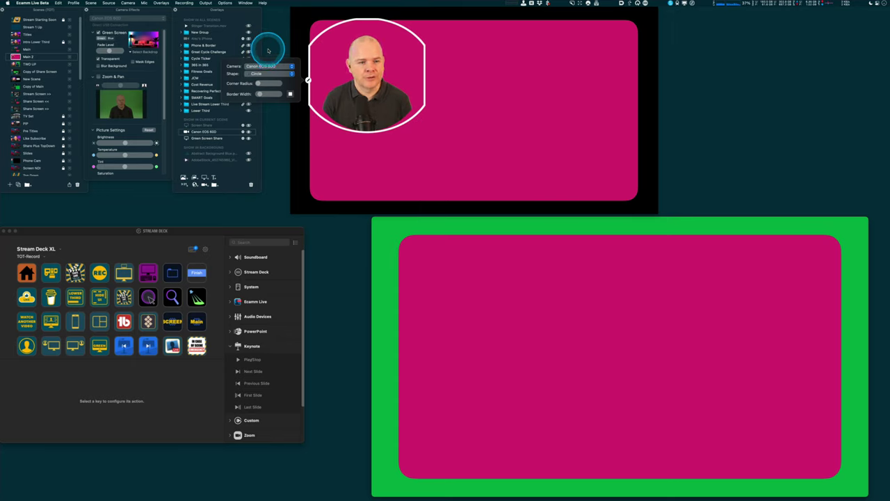
pyautogui.click(289, 73)
pyautogui.moveTo(290, 75); pyautogui.dragTo(257, 98)
pyautogui.moveTo(412, 128); pyautogui.dragTo(638, 204)
pyautogui.moveTo(519, 204); pyautogui.dragTo(638, 201)
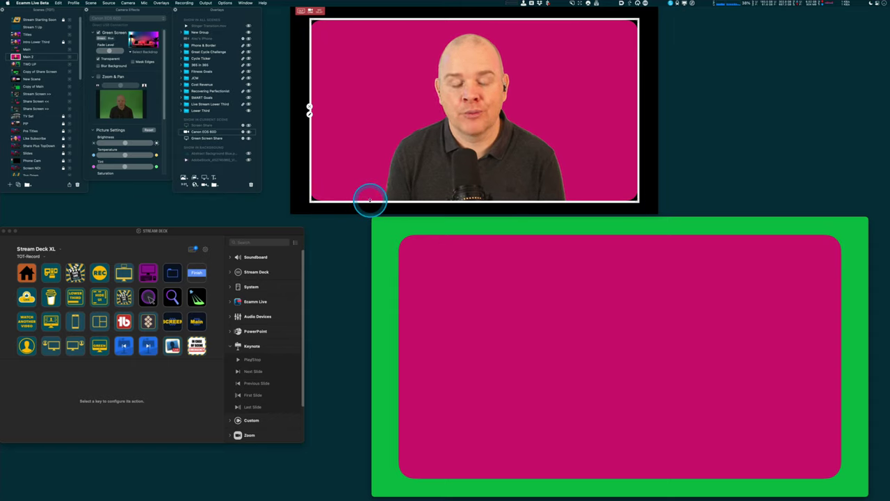
# - Centre and slightly widen the camera layer, then raise its Corner Radius to match the frame's curves
pyautogui.click(310, 114)
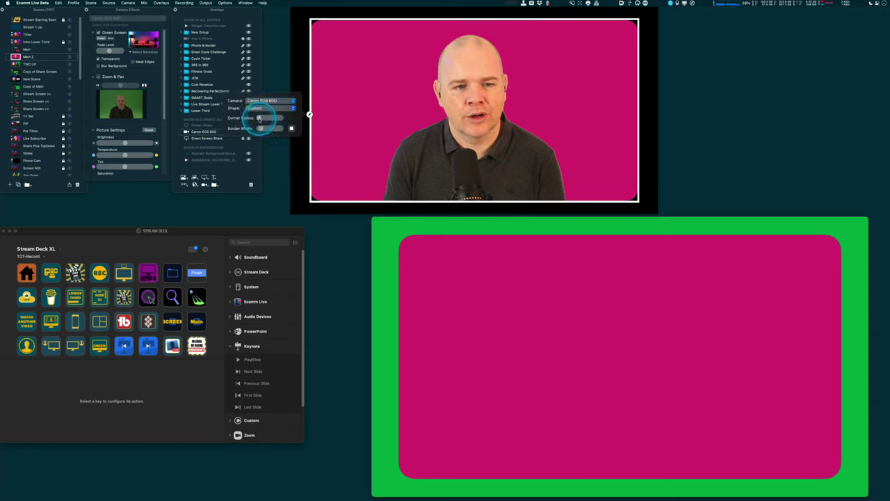
pyautogui.moveTo(314, 25)
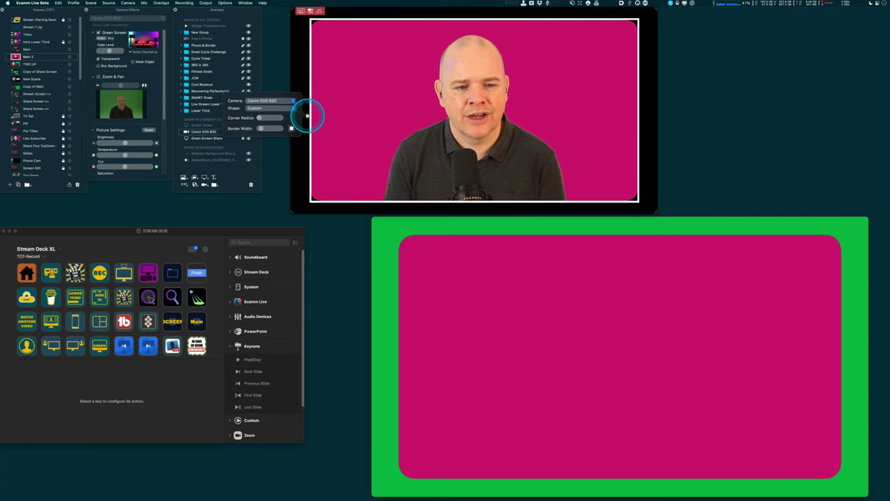
pyautogui.moveTo(474, 92); pyautogui.dragTo(473, 93)
pyautogui.moveTo(632, 199); pyautogui.dragTo(638, 200)
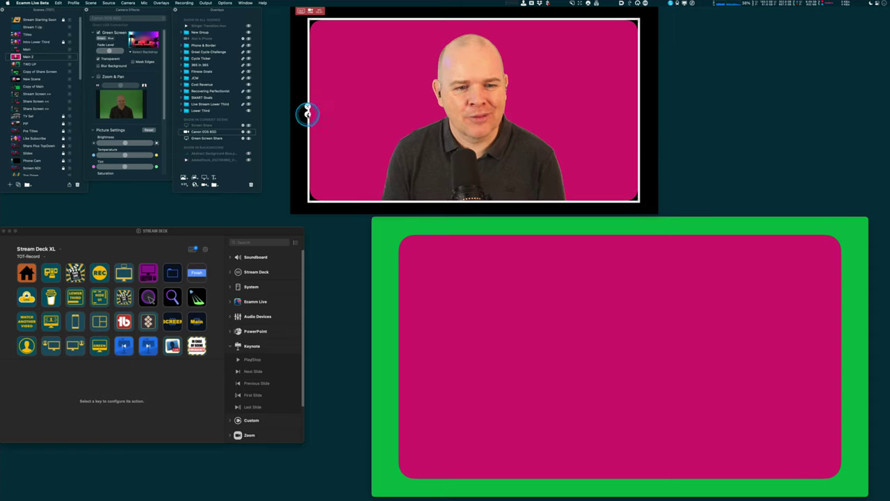
pyautogui.click(309, 111)
pyautogui.click(258, 118)
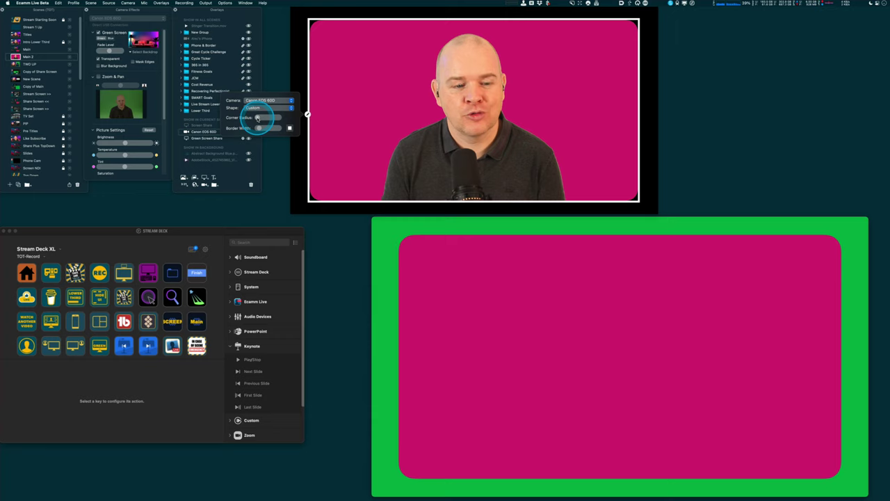
pyautogui.moveTo(257, 119)
pyautogui.mouseDown()
pyautogui.moveTo(296, 115)
pyautogui.moveTo(240, 115)
pyautogui.moveTo(308, 114)
pyautogui.moveTo(264, 117)
pyautogui.mouseUp()
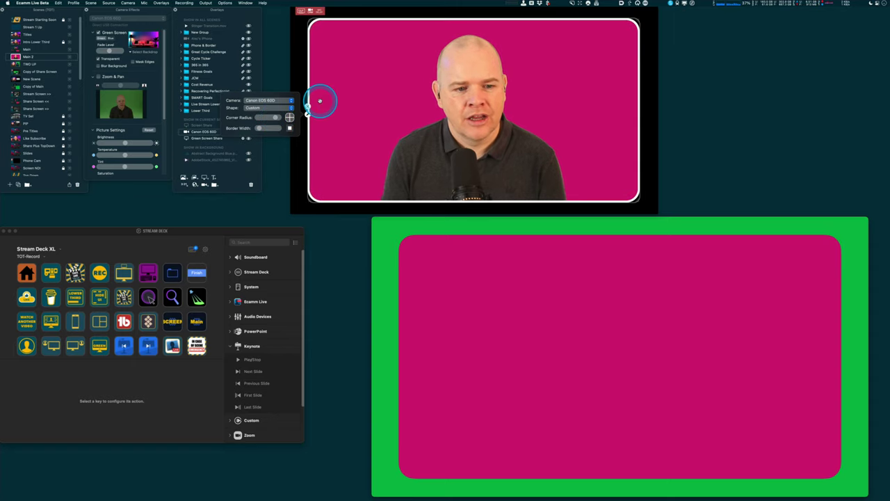
# - Close the shape settings and drag Green Screen Share to the top of the Overlays list
pyautogui.click(375, 105)
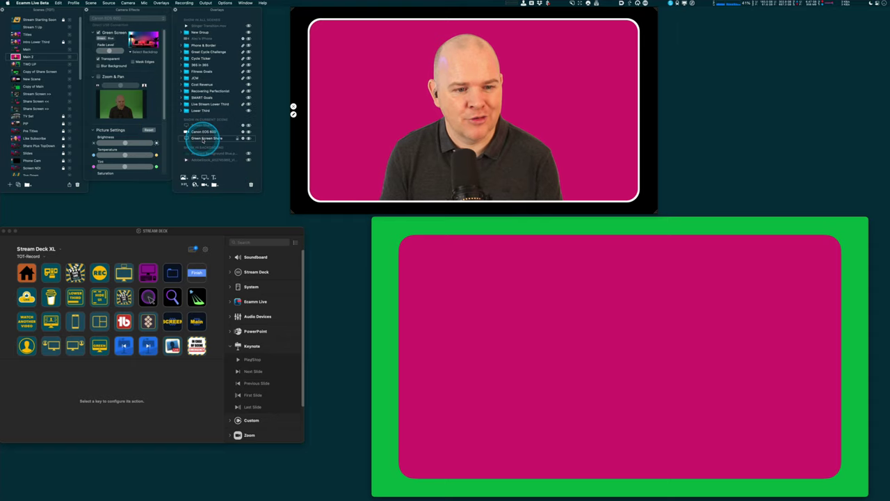
pyautogui.moveTo(201, 135); pyautogui.dragTo(201, 21)
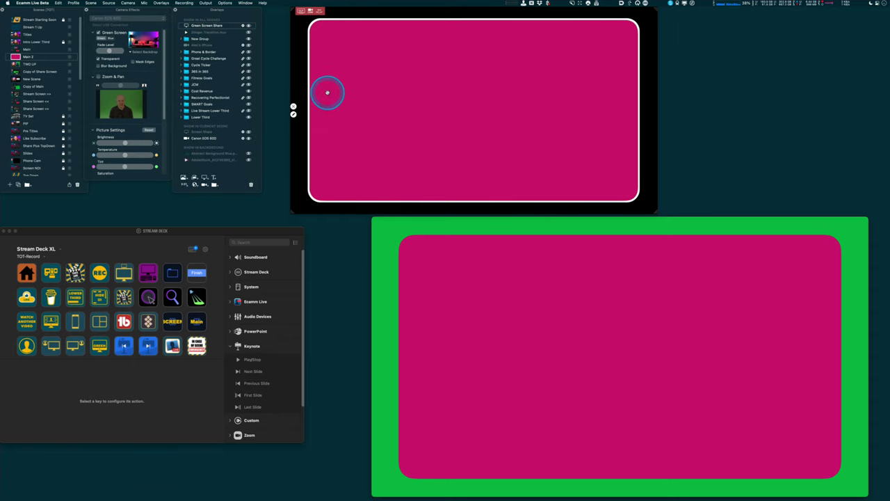
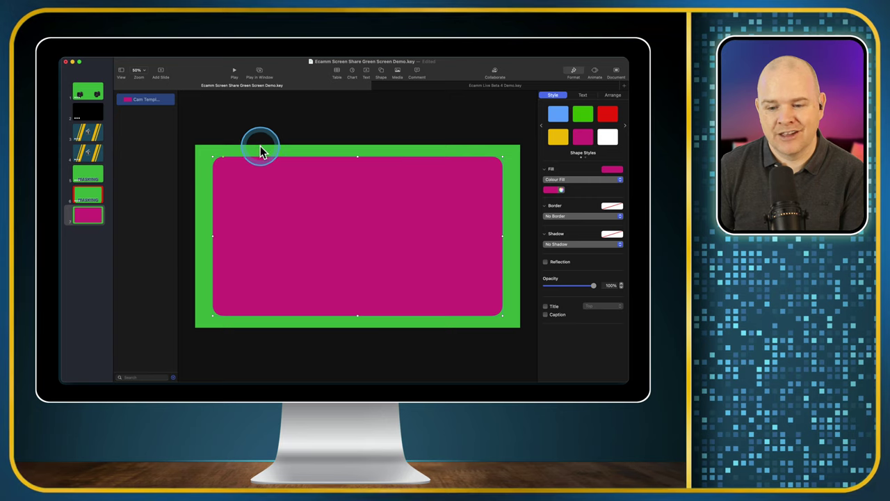
# - Insert a blue square from the Shape library and drag it toward the slide's upper-left
pyautogui.click(383, 73)
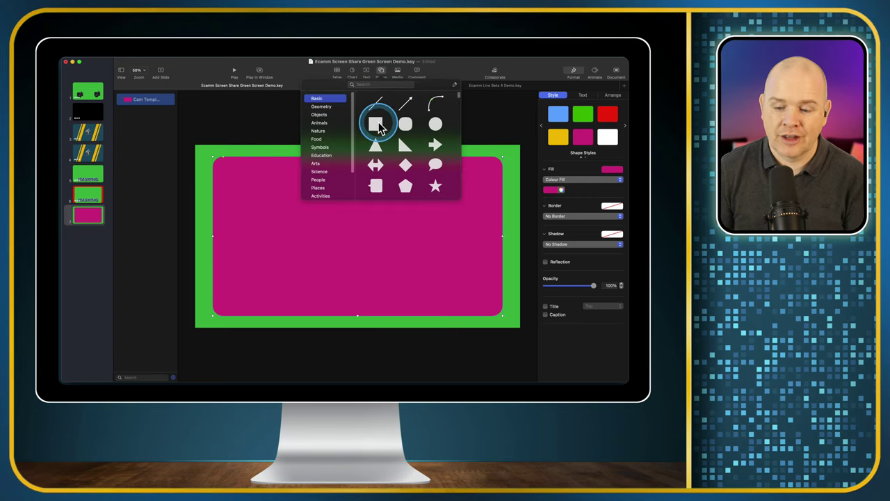
pyautogui.click(376, 125)
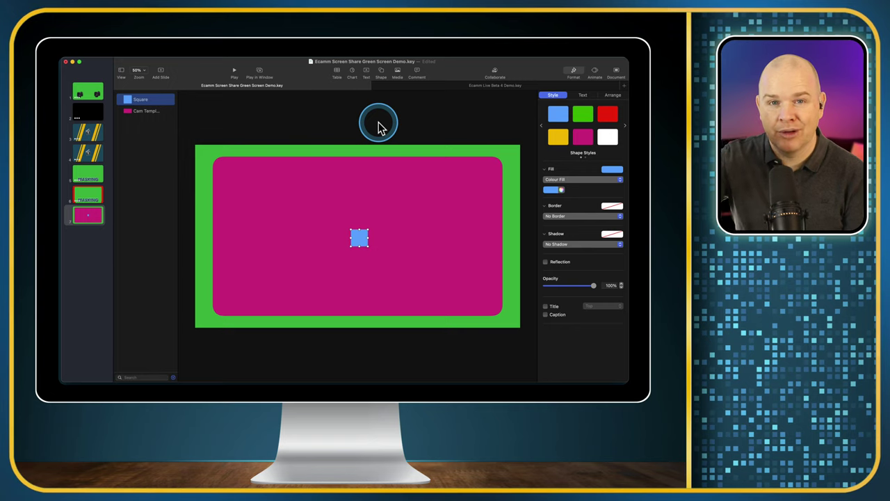
pyautogui.click(358, 236)
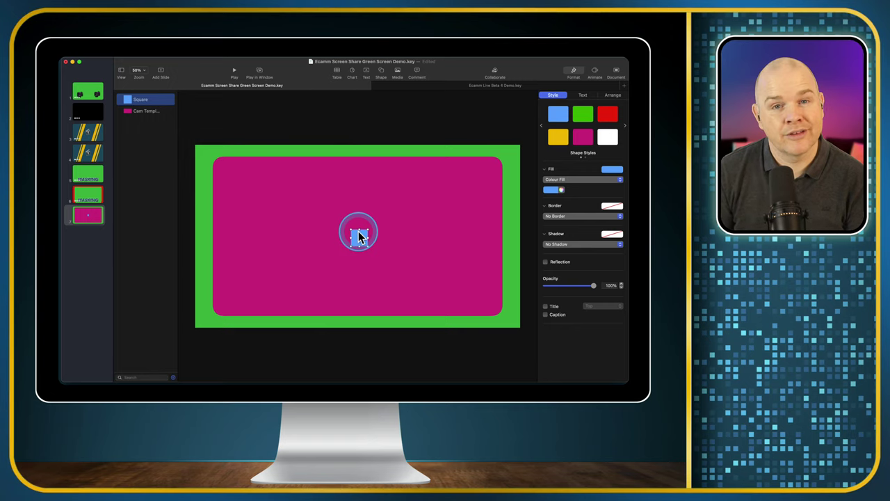
pyautogui.moveTo(358, 235); pyautogui.dragTo(519, 326)
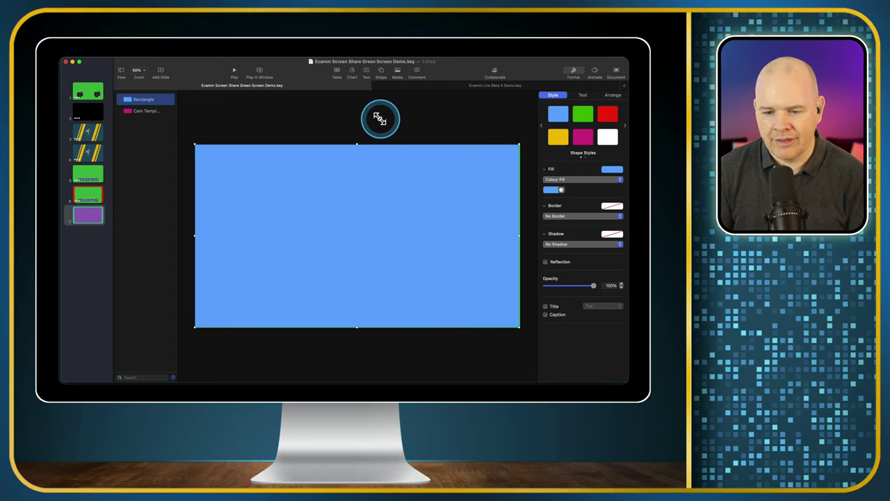
# - Fit the blue rectangle to the whole 1920×1080 slide at position 0, 0
pyautogui.click(383, 74)
pyautogui.click(283, 163)
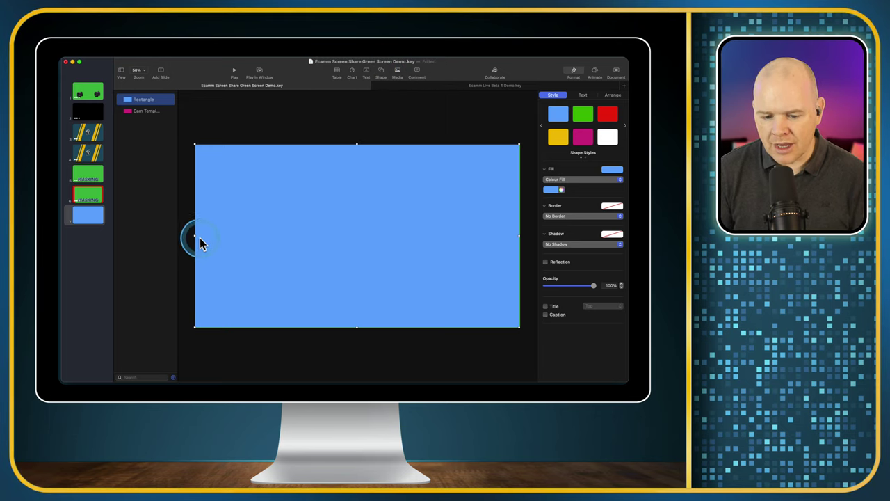
pyautogui.moveTo(194, 238); pyautogui.dragTo(193, 234)
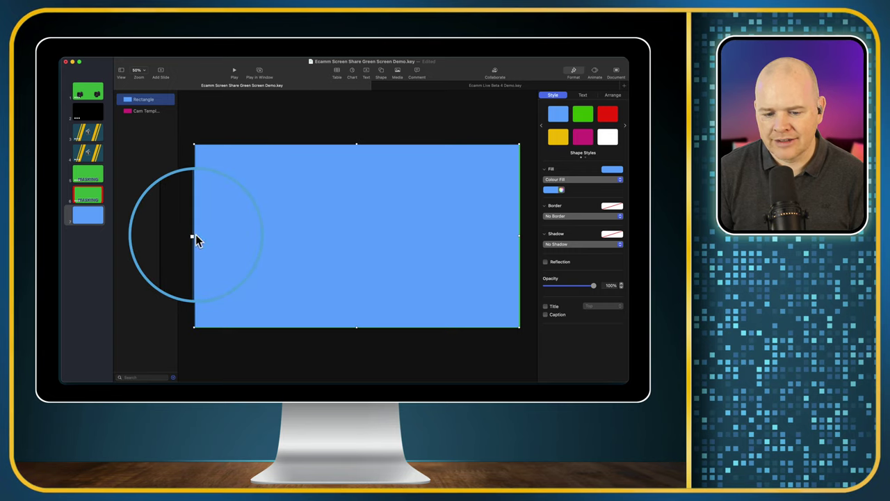
pyautogui.moveTo(254, 208); pyautogui.dragTo(256, 209)
pyautogui.click(341, 173)
pyautogui.moveTo(358, 144); pyautogui.dragTo(357, 148)
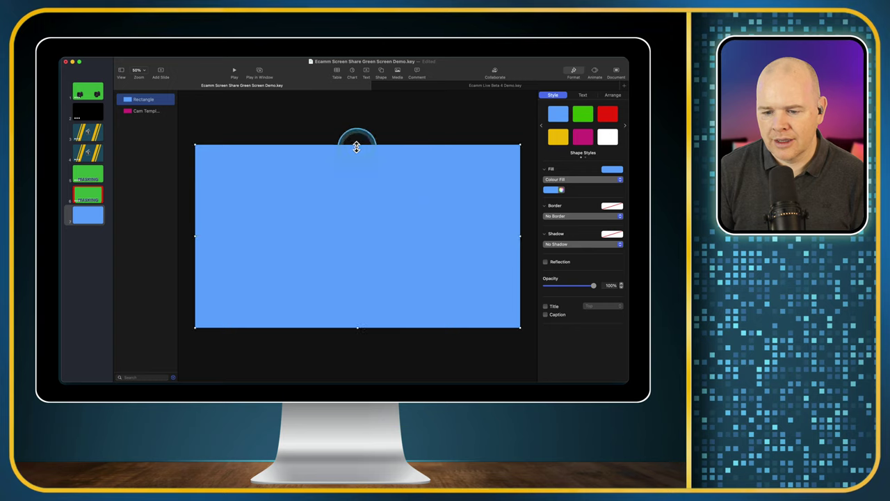
pyautogui.moveTo(357, 326); pyautogui.dragTo(358, 328)
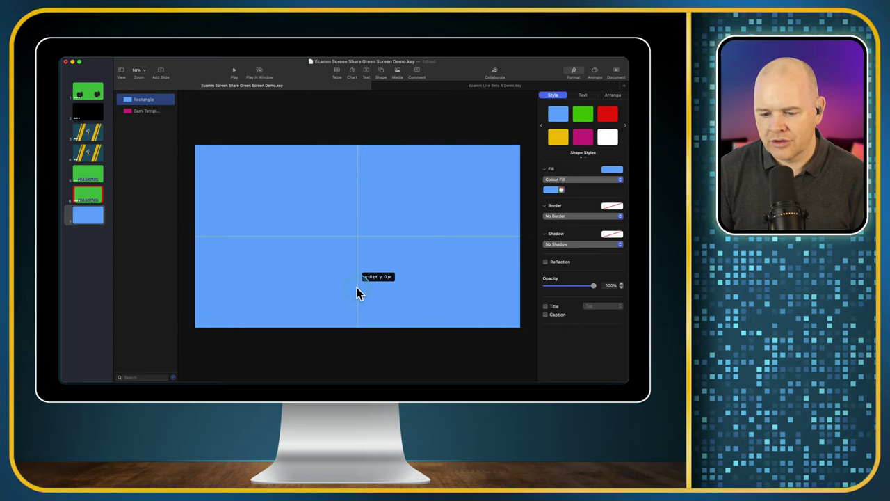
pyautogui.moveTo(357, 287); pyautogui.dragTo(357, 285)
pyautogui.click(355, 203)
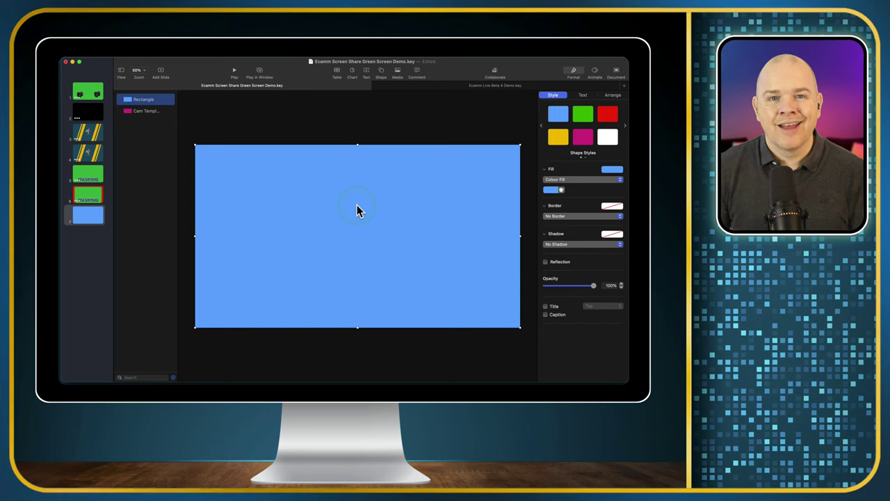
# - Move the magenta card above the Rectangle in the object list so blue frames it
pyautogui.click(268, 166)
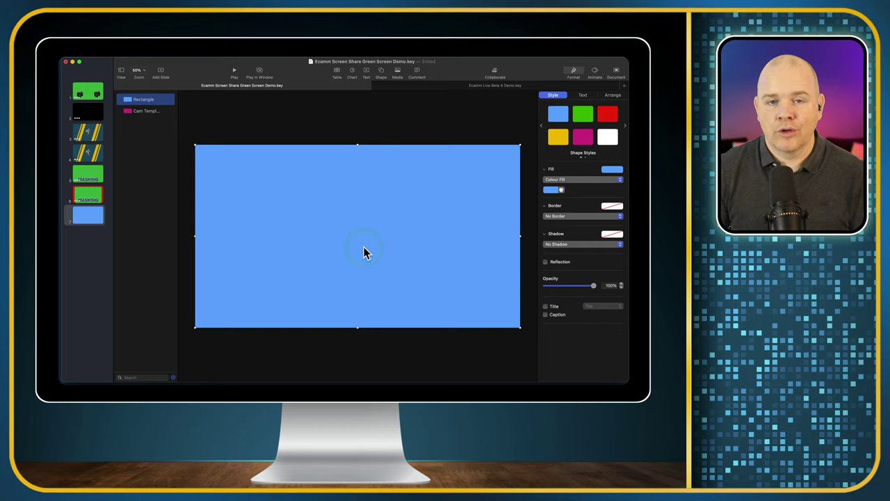
pyautogui.click(137, 113)
pyautogui.moveTo(137, 102); pyautogui.dragTo(135, 95)
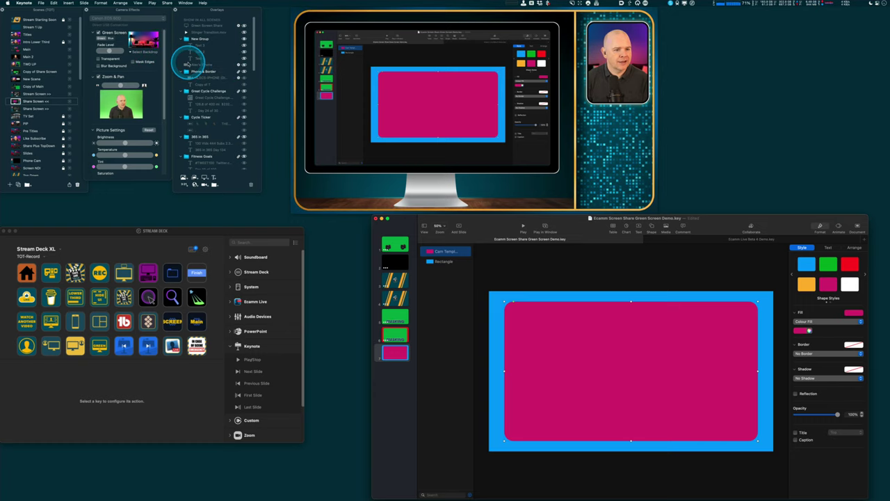
pyautogui.click(101, 3)
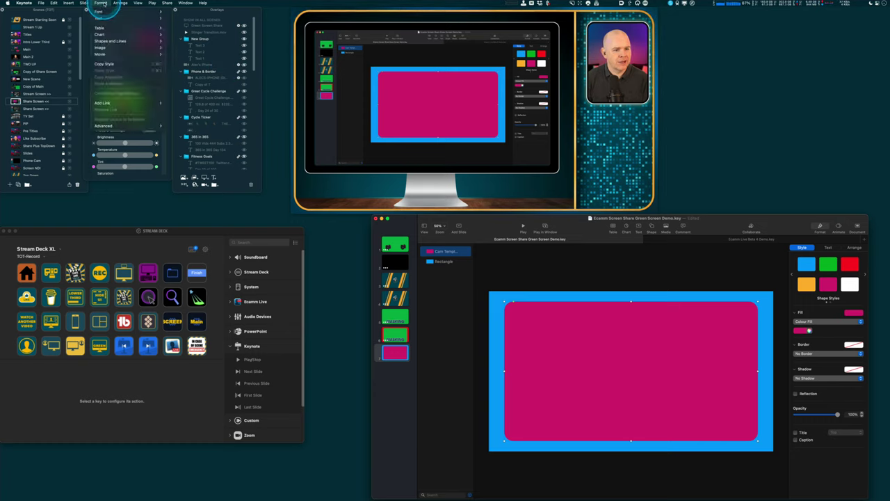
pyautogui.moveTo(123, 5)
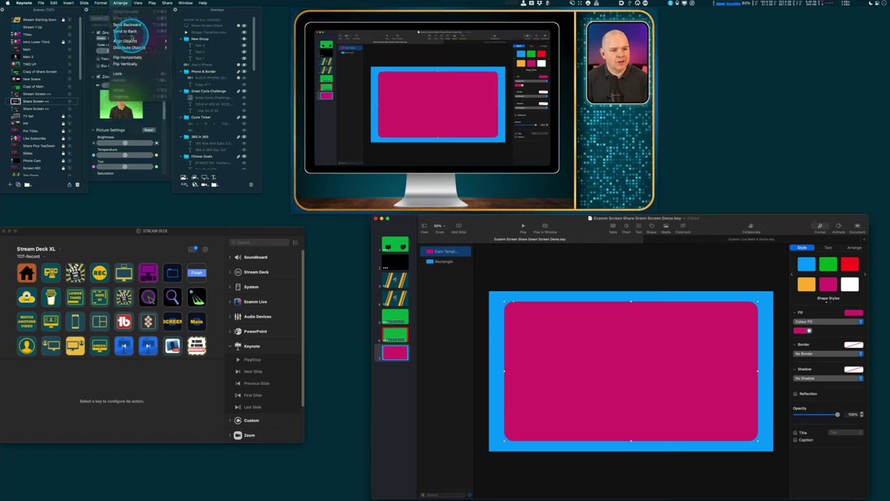
pyautogui.moveTo(131, 41)
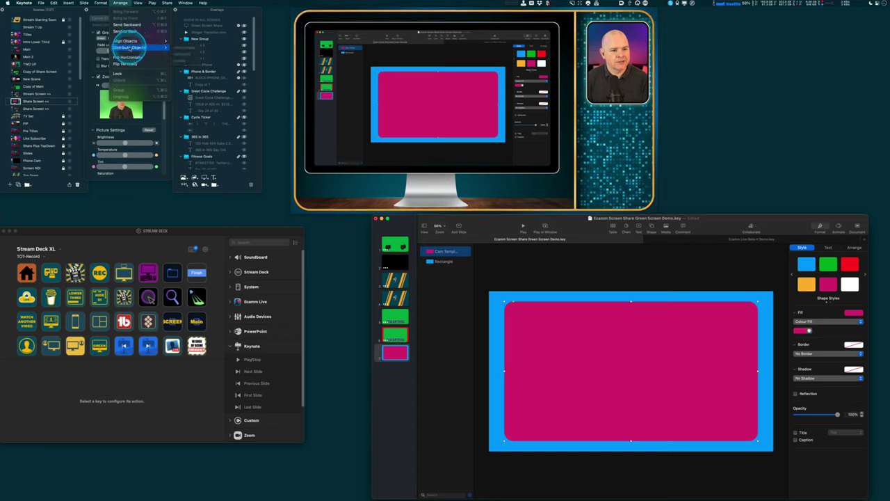
pyautogui.click(117, 4)
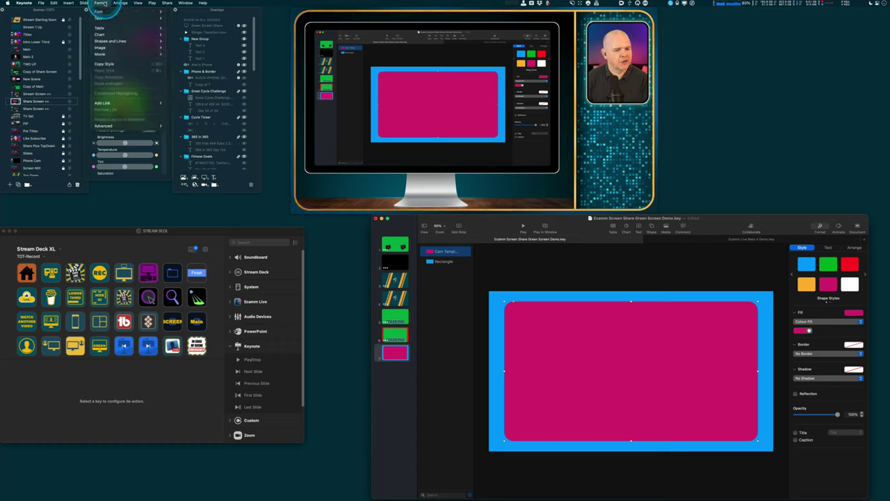
pyautogui.click(101, 4)
pyautogui.moveTo(107, 35)
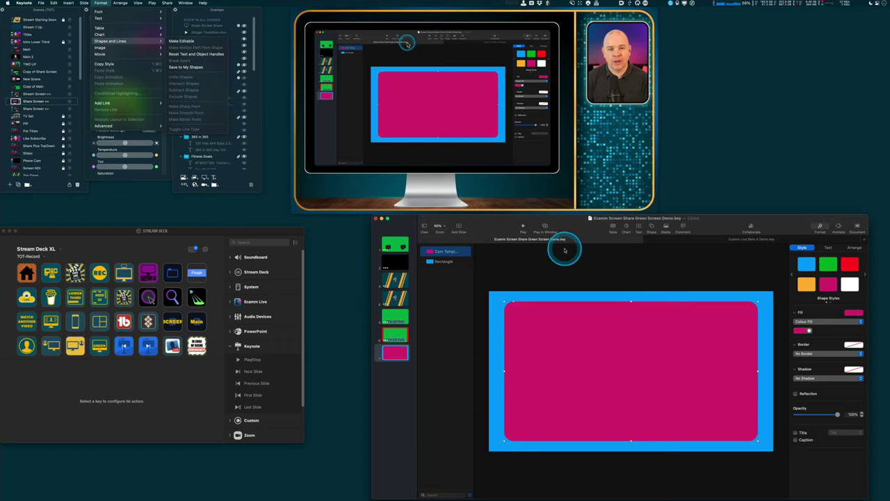
pyautogui.click(531, 299)
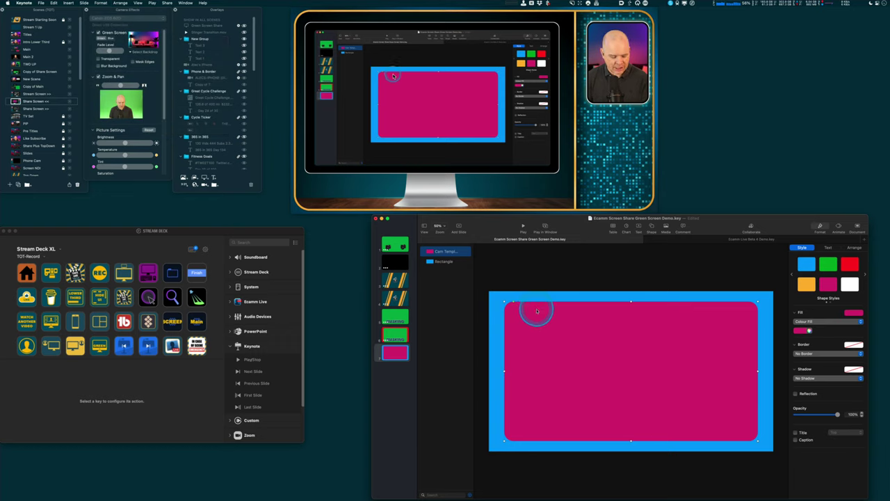
pyautogui.keyDown('shift'); pyautogui.click(444, 261); pyautogui.keyUp('shift')
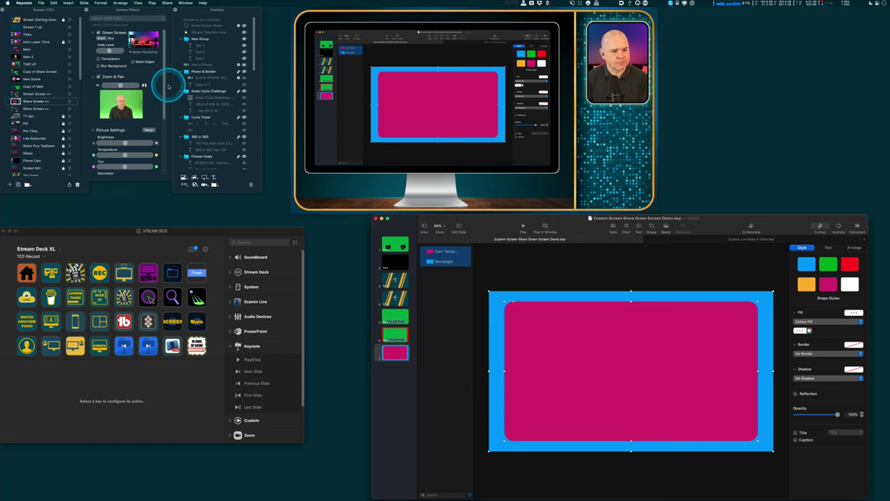
pyautogui.click(100, 4)
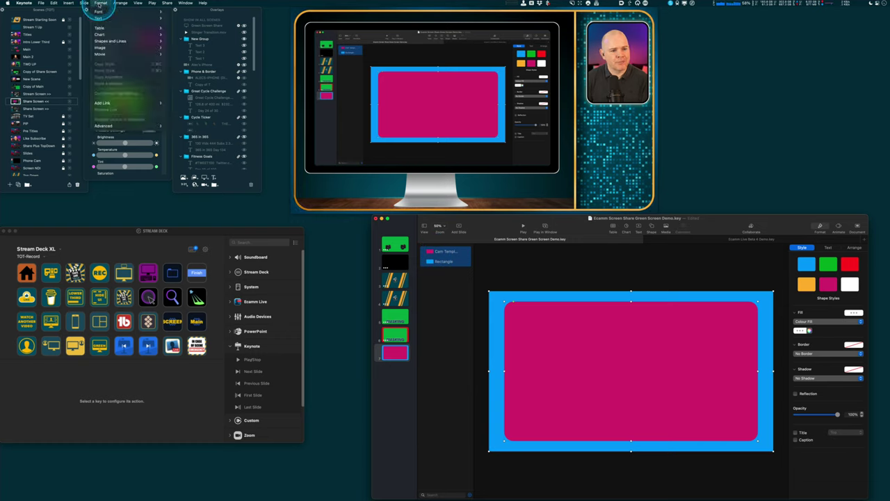
pyautogui.moveTo(109, 41)
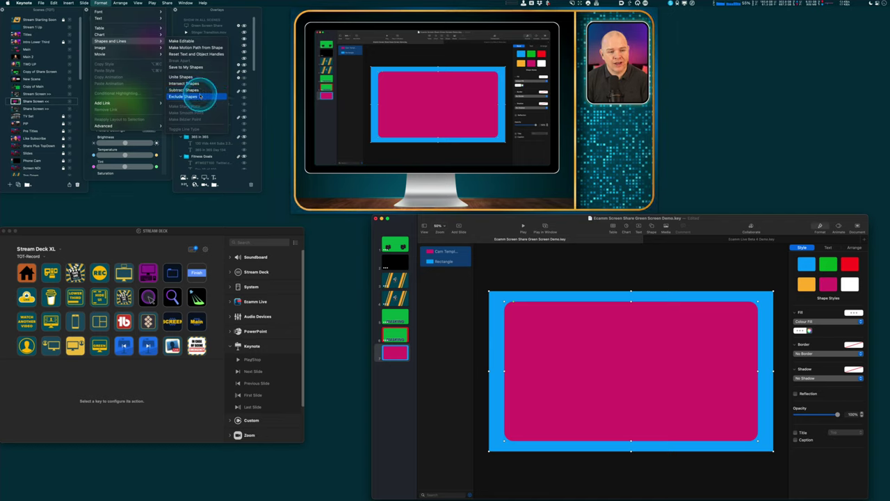
pyautogui.click(487, 226)
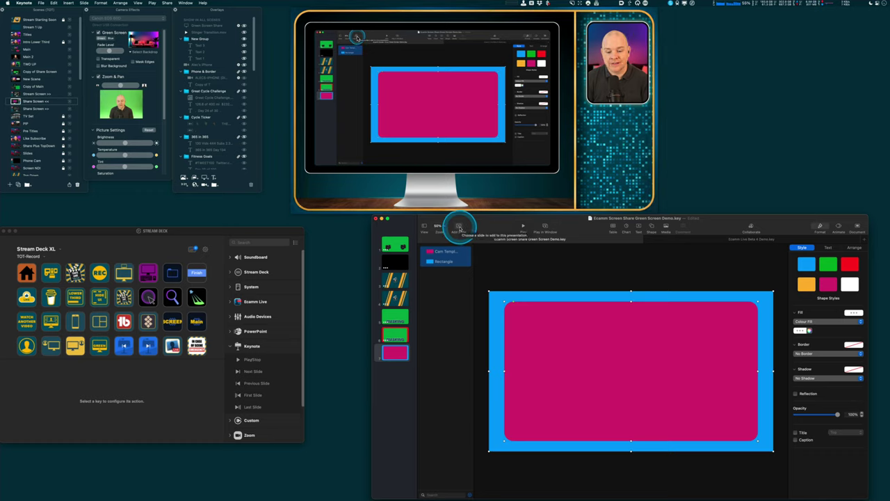
# - Add a green blank slide and insert a square filled red at the upper-left
pyautogui.click(459, 228)
pyautogui.click(455, 202)
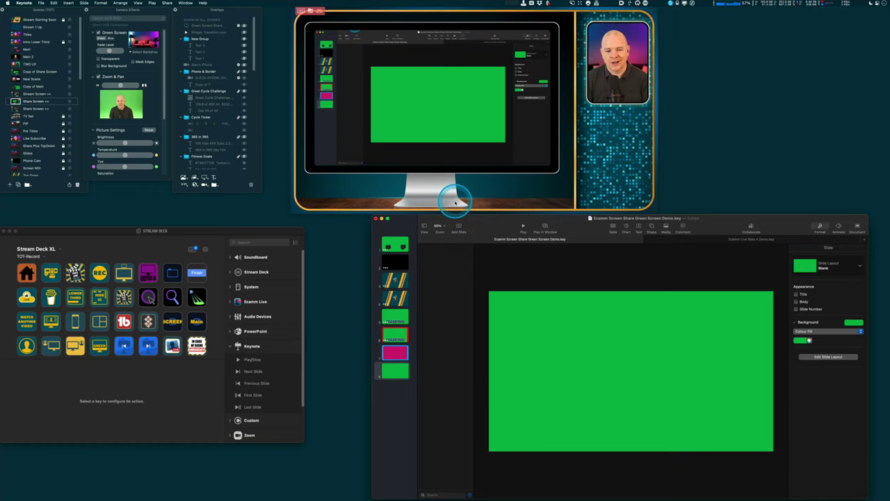
pyautogui.click(652, 226)
pyautogui.click(647, 272)
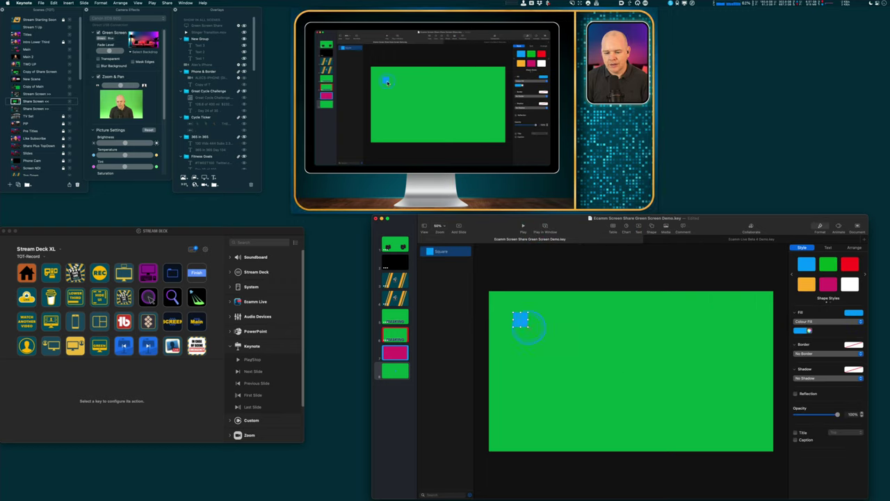
pyautogui.moveTo(529, 327)
pyautogui.mouseDown()
pyautogui.moveTo(543, 338)
pyautogui.moveTo(533, 327)
pyautogui.mouseUp()
pyautogui.click(850, 264)
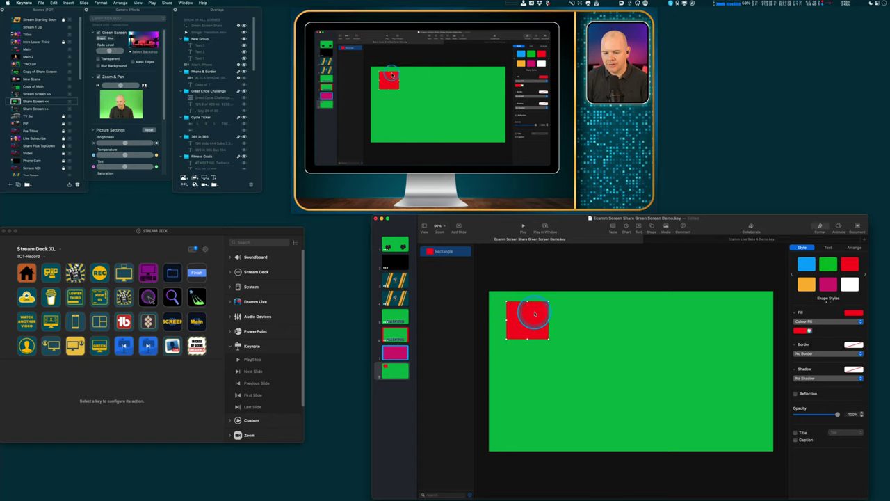
# - Duplicate the red square as an orange copy overlapping it
pyautogui.moveTo(529, 317); pyautogui.dragTo(562, 345)
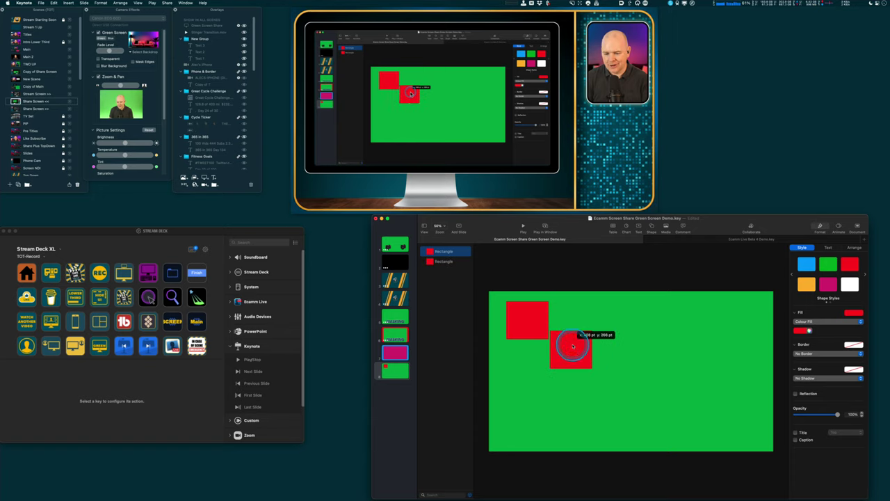
pyautogui.click(806, 284)
pyautogui.moveTo(562, 348); pyautogui.dragTo(639, 355)
# - Duplicate the red-and-orange pair until there are four overlapping pairs
pyautogui.press('super+a')
pyautogui.press('Escape')
pyautogui.click(659, 331)
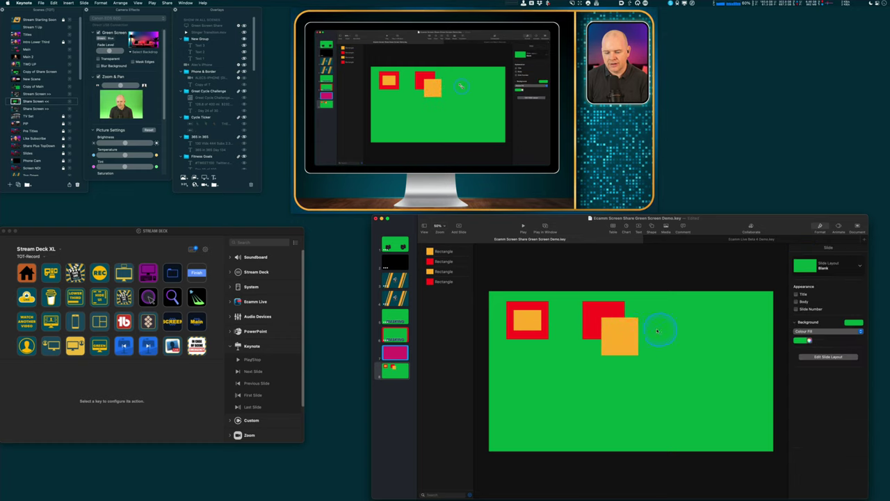
pyautogui.click(610, 333)
pyautogui.keyDown('shift'); pyautogui.click(596, 315); pyautogui.keyUp('shift')
pyautogui.moveTo(595, 314); pyautogui.dragTo(604, 385)
pyautogui.click(659, 369)
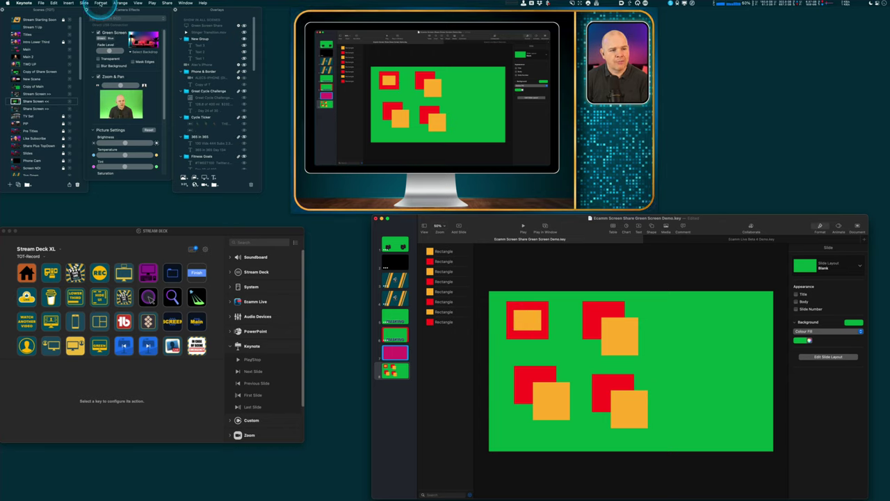
pyautogui.click(101, 3)
pyautogui.moveTo(154, 43)
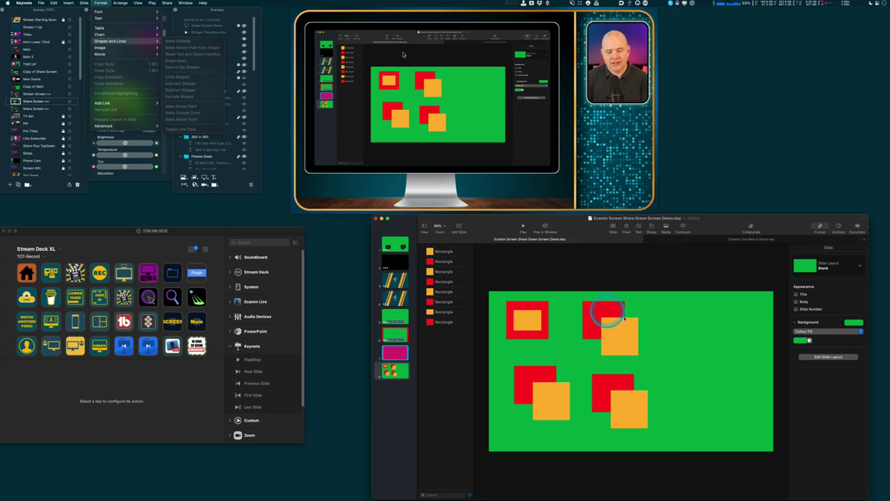
# - Merge the upper-right red and orange squares with Unite Shapes
pyautogui.click(609, 313)
pyautogui.click(615, 331)
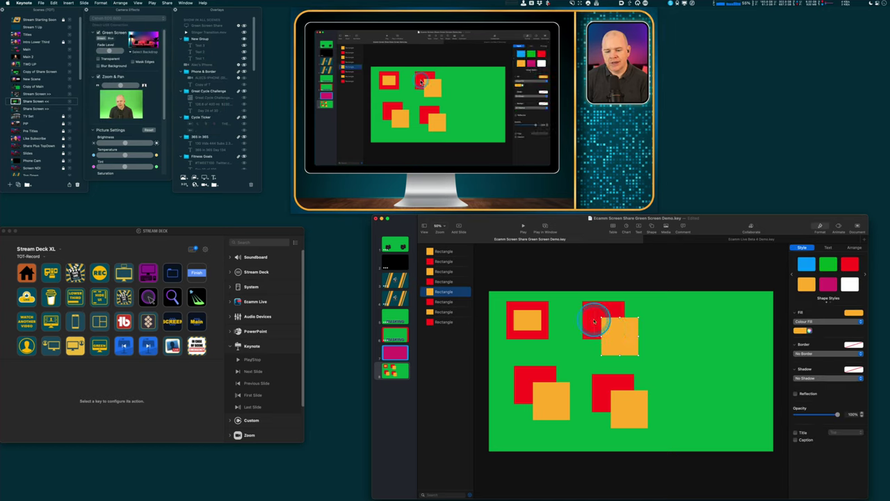
pyautogui.click(121, 3)
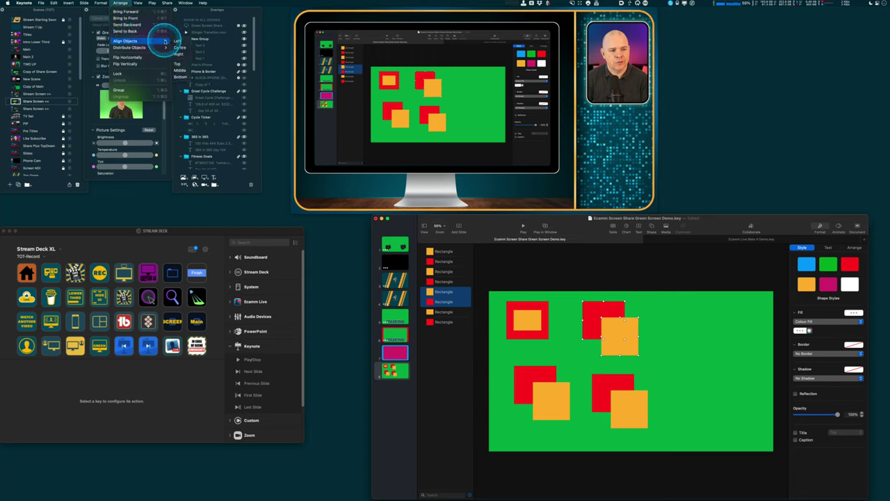
pyautogui.moveTo(100, 4)
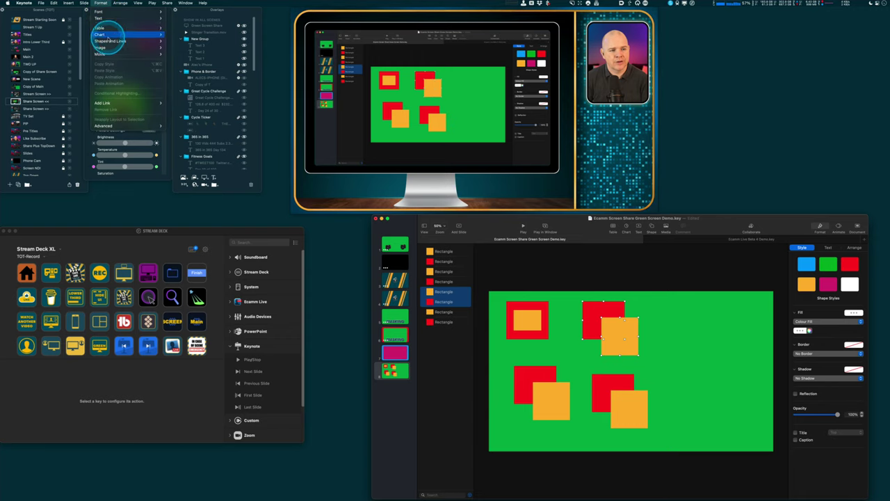
pyautogui.moveTo(110, 42)
pyautogui.click(182, 77)
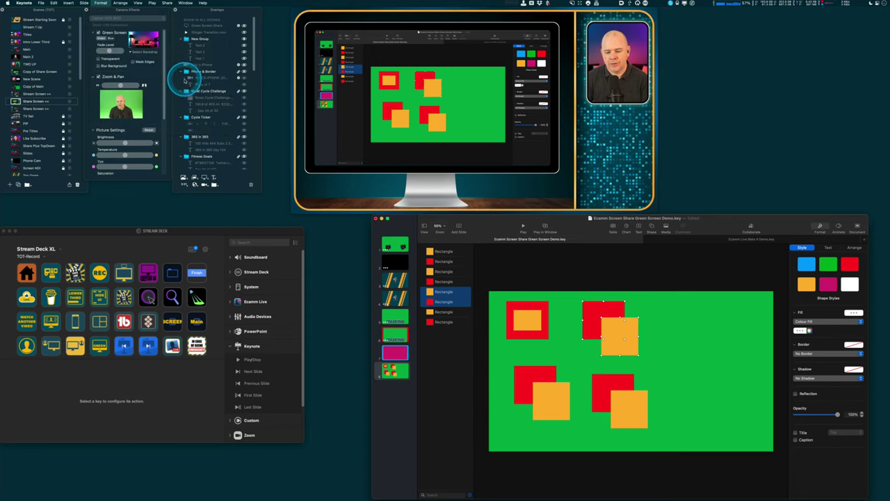
# - Make the merged shape white and stretch it tall along the slide's right side
pyautogui.moveTo(597, 326); pyautogui.dragTo(648, 331)
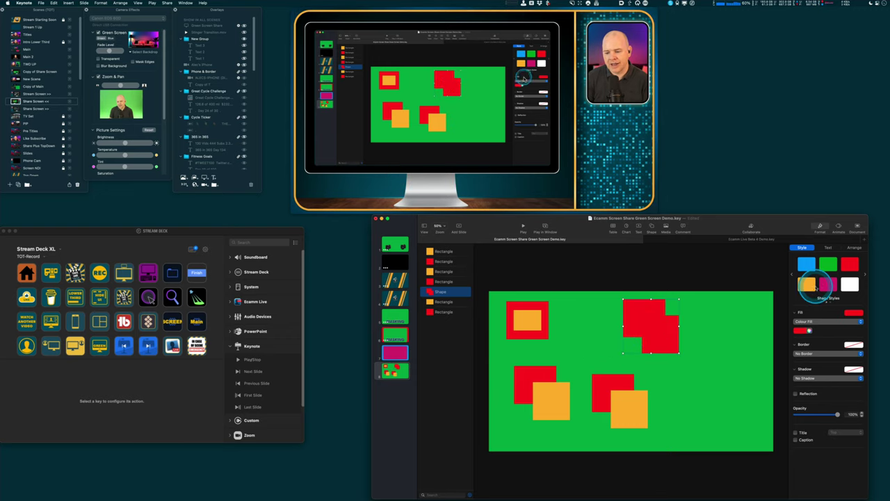
pyautogui.click(807, 283)
pyautogui.click(828, 284)
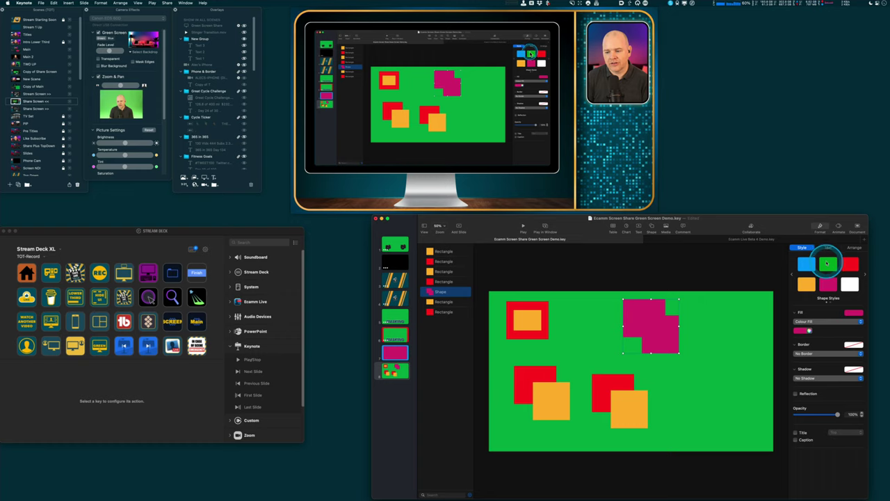
pyautogui.click(827, 263)
pyautogui.click(807, 263)
pyautogui.click(807, 283)
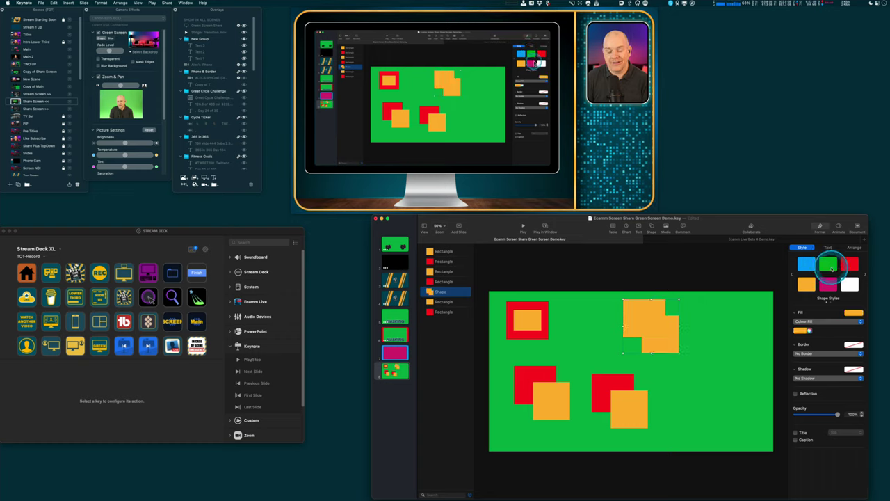
pyautogui.click(850, 263)
pyautogui.click(850, 284)
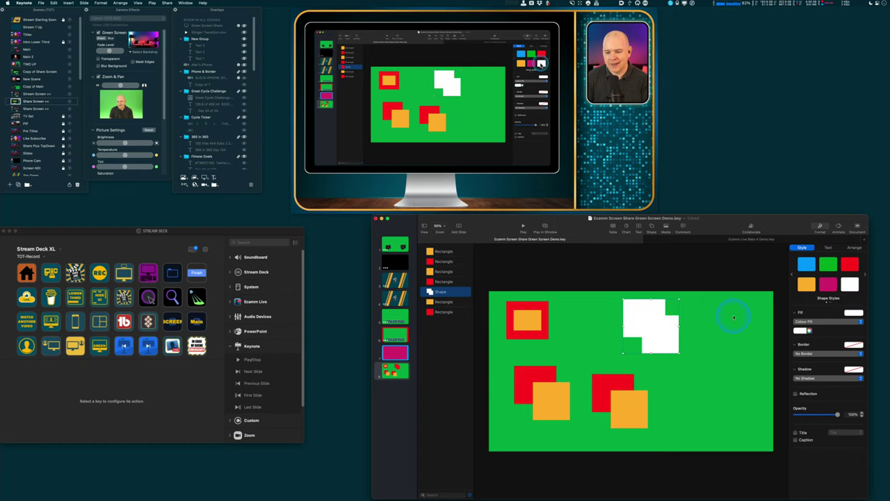
pyautogui.moveTo(661, 327); pyautogui.dragTo(737, 369)
pyautogui.moveTo(747, 416); pyautogui.dragTo(732, 381)
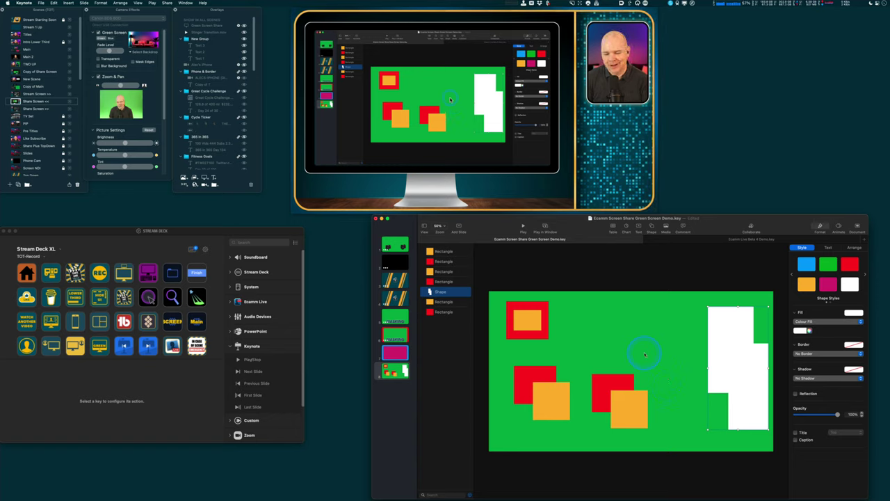
# - Reduce the lower-right red and orange pair to their overlap with Intersect Shapes
pyautogui.click(631, 398)
pyautogui.keyDown('shift'); pyautogui.click(604, 381); pyautogui.keyUp('shift')
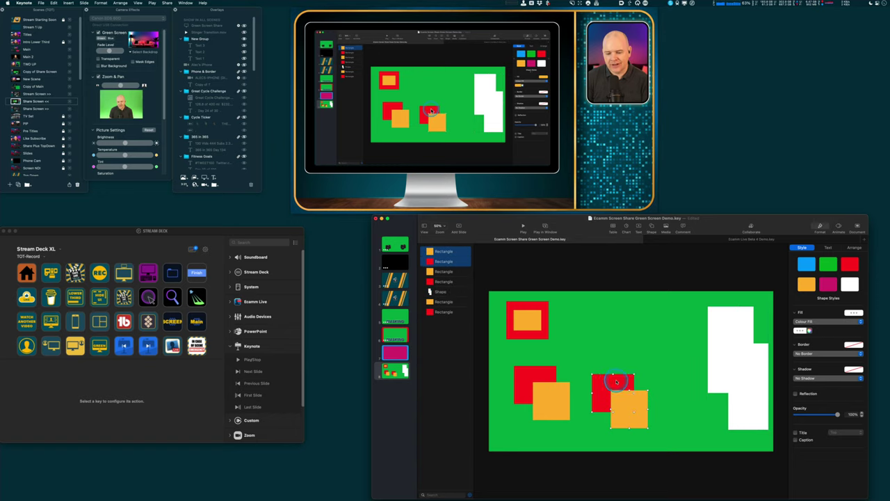
pyautogui.click(233, 91)
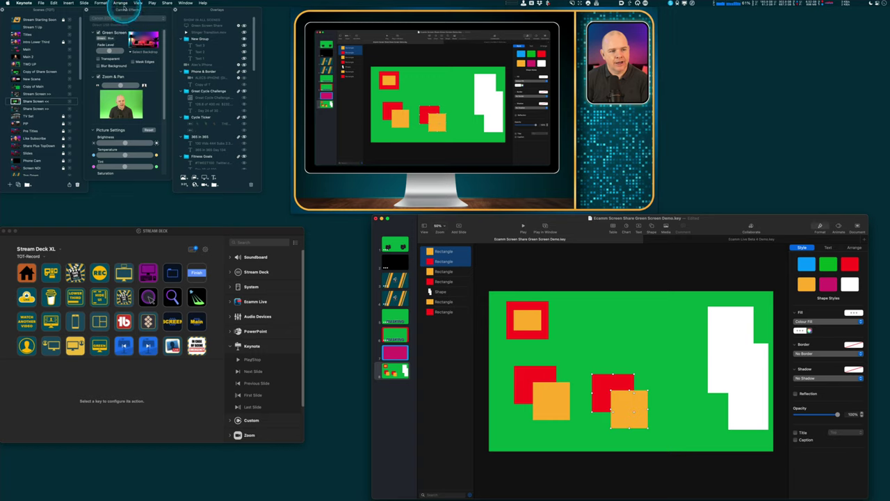
pyautogui.click(91, 4)
pyautogui.click(114, 41)
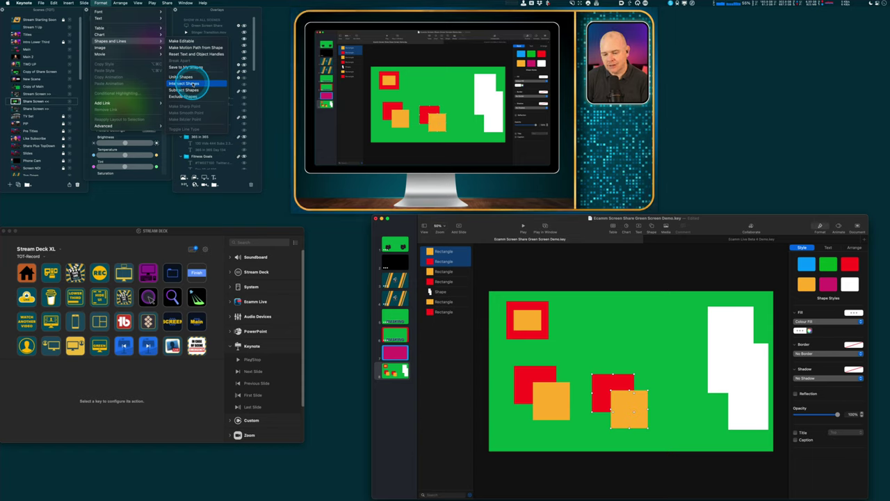
pyautogui.click(185, 83)
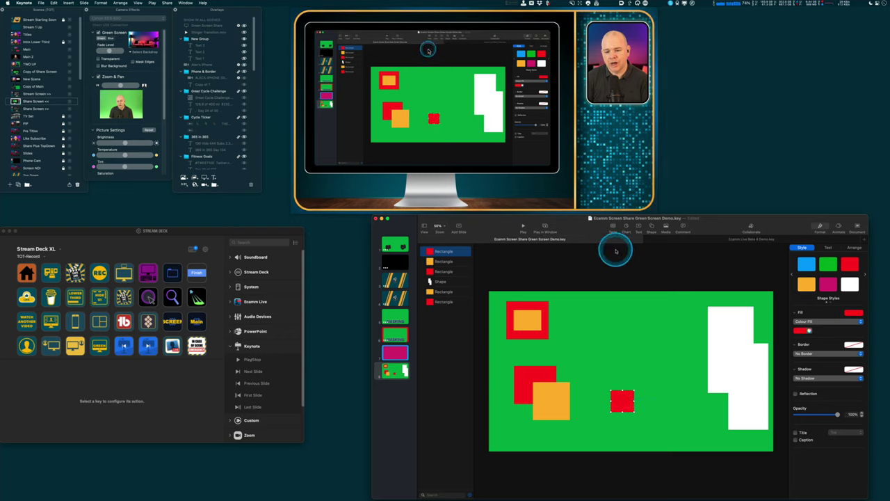
# - Insert a circle, stretch it into an oval, and combine the ovals into a blue lens near the top
pyautogui.click(651, 227)
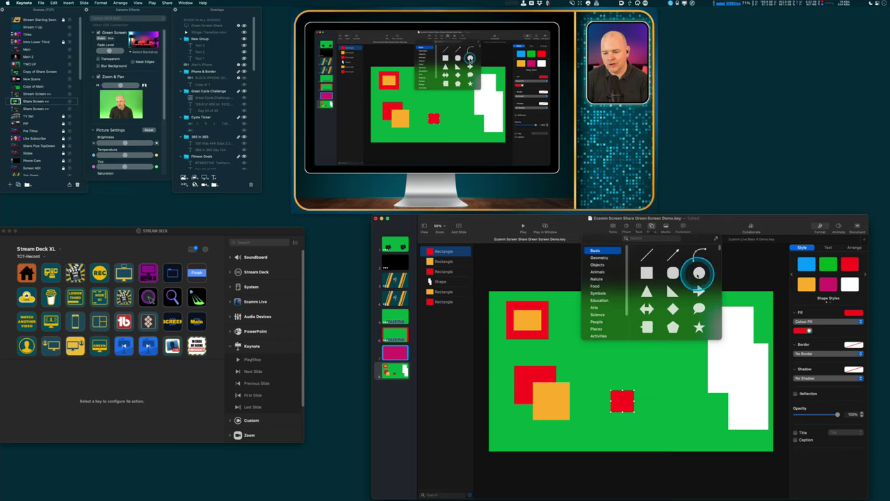
pyautogui.click(698, 272)
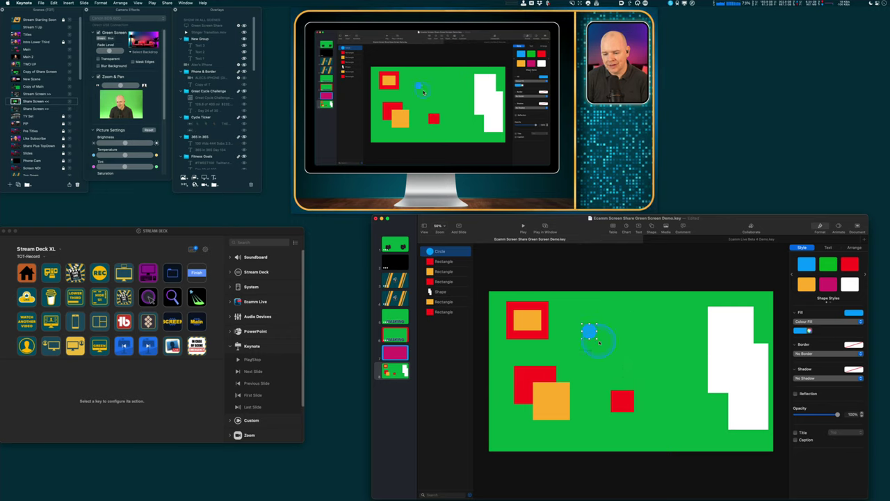
pyautogui.moveTo(596, 338); pyautogui.dragTo(621, 316)
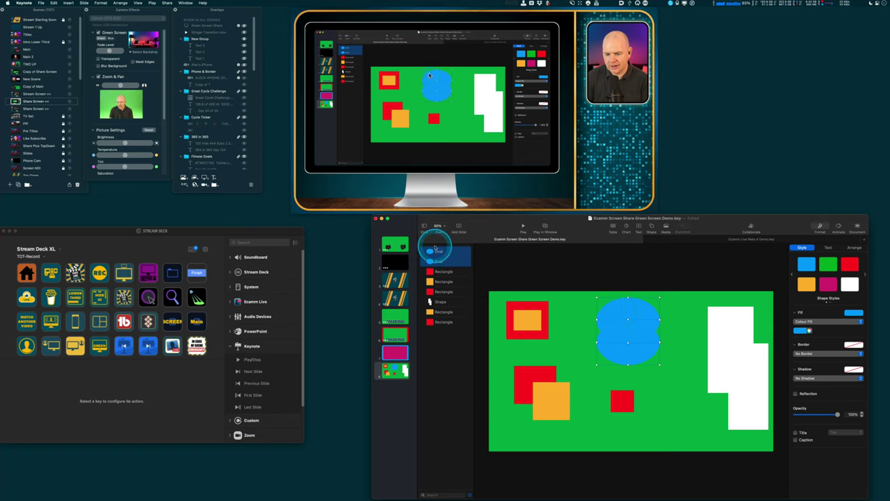
pyautogui.click(101, 3)
pyautogui.moveTo(105, 40)
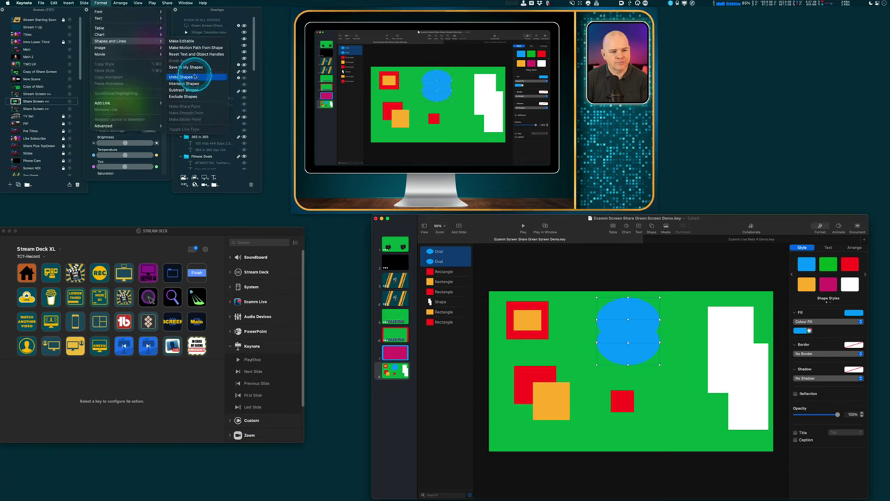
pyautogui.click(184, 82)
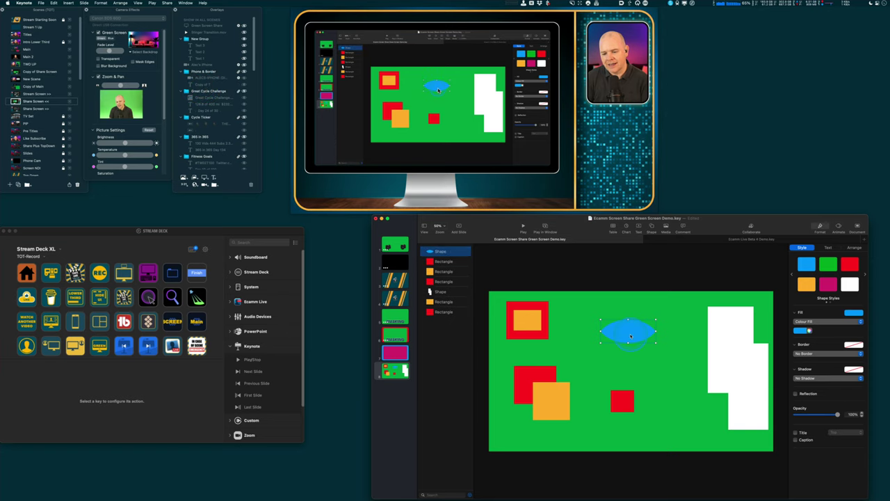
pyautogui.moveTo(602, 327); pyautogui.dragTo(619, 335)
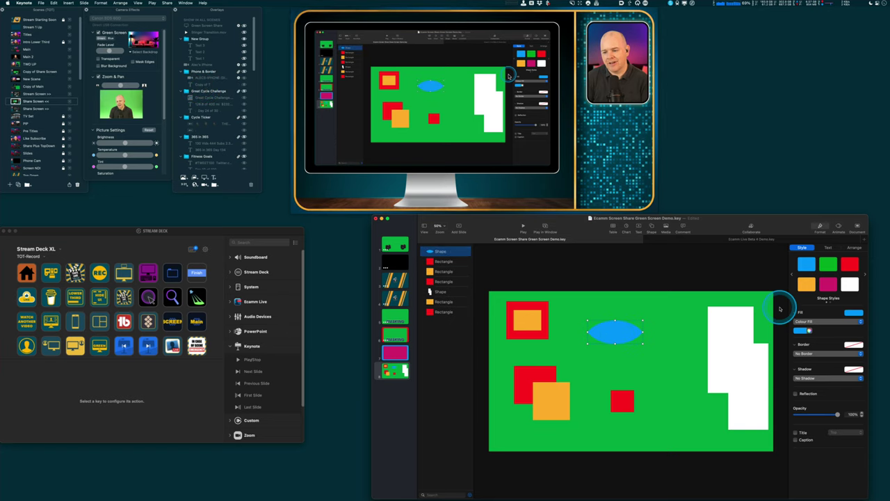
# - Keep the lens blue and move it and the small red square up and right
pyautogui.click(828, 264)
pyautogui.click(828, 284)
pyautogui.click(807, 284)
pyautogui.click(807, 264)
pyautogui.moveTo(628, 327); pyautogui.dragTo(658, 320)
pyautogui.moveTo(613, 406); pyautogui.dragTo(642, 367)
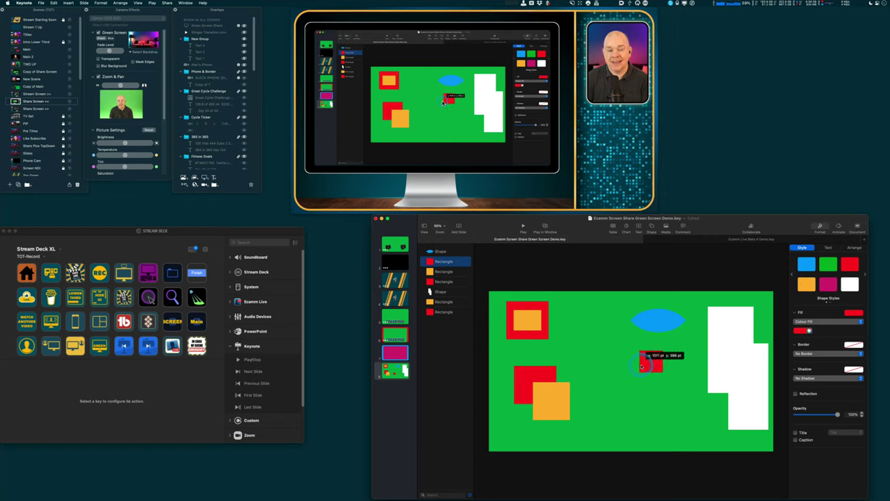
# - Subtract the top-left orange square from its red square to make a hollow red frame
pyautogui.click(537, 316)
pyautogui.keyDown('shift'); pyautogui.click(537, 306); pyautogui.keyUp('shift')
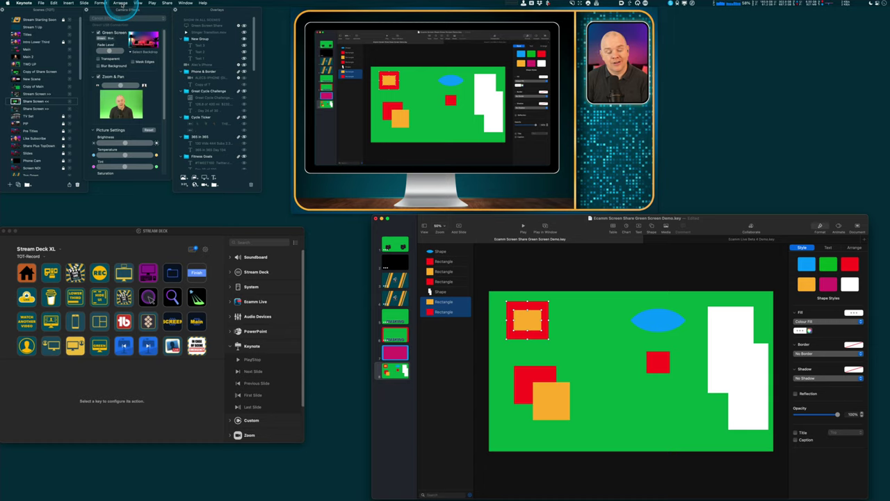
pyautogui.click(103, 4)
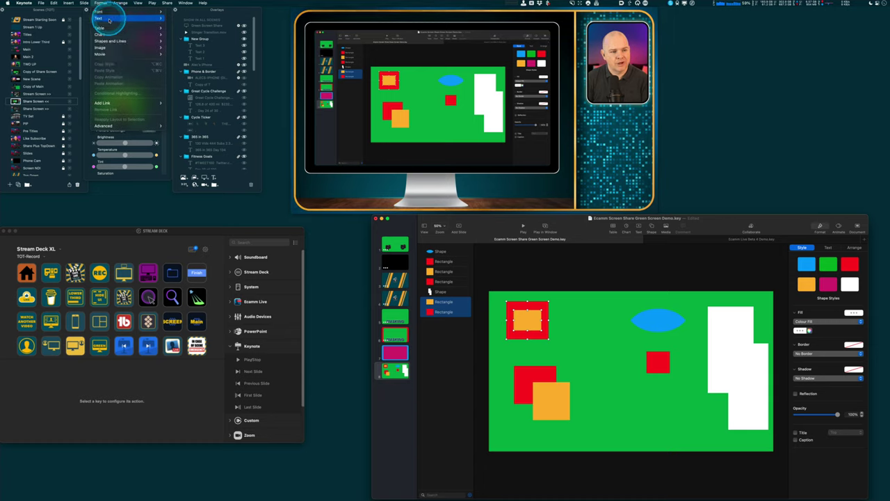
pyautogui.moveTo(111, 42)
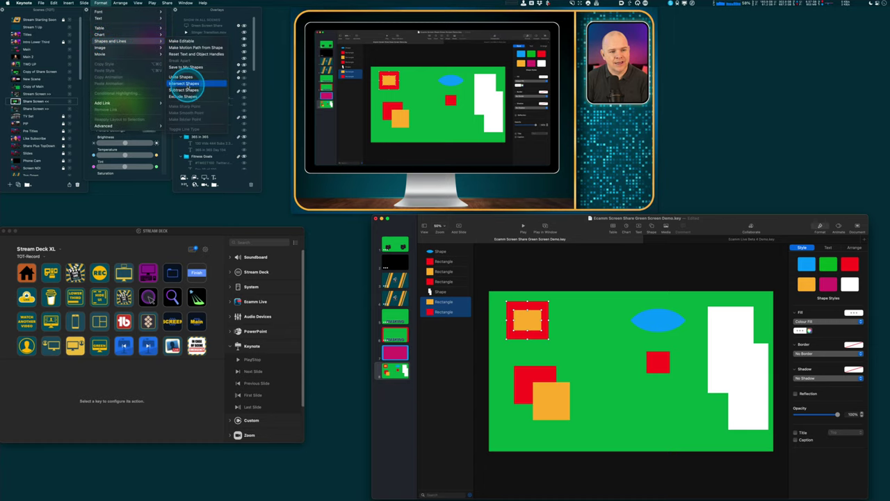
pyautogui.click(184, 89)
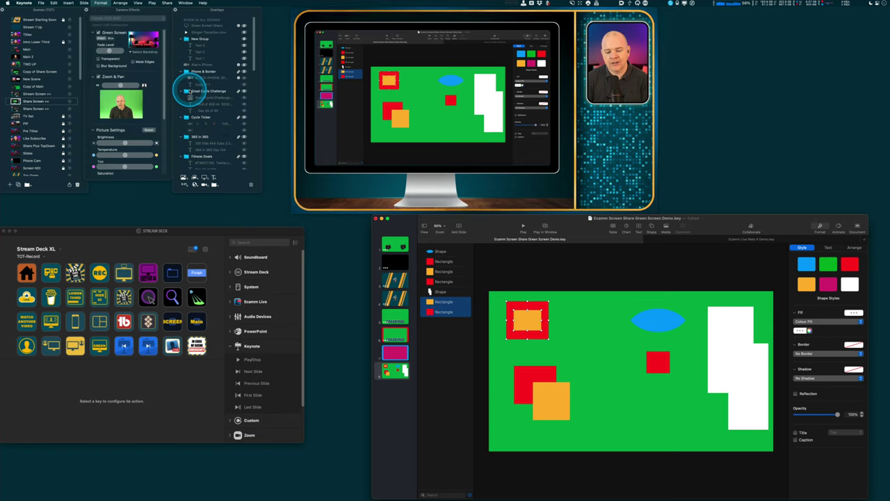
pyautogui.moveTo(524, 337)
pyautogui.mouseDown()
pyautogui.moveTo(581, 348)
pyautogui.moveTo(533, 345)
pyautogui.mouseUp()
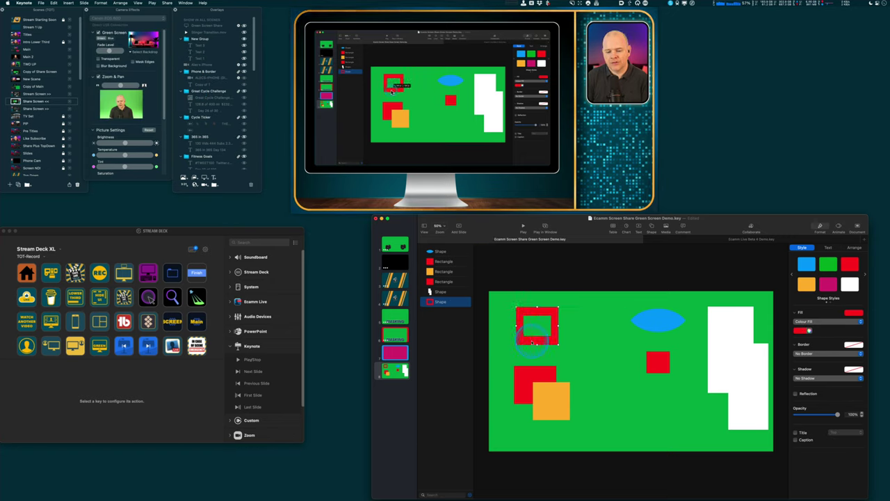
pyautogui.moveTo(544, 383); pyautogui.dragTo(669, 398)
# - Build a wide red rectangle at lower left with an orange square placed over it
pyautogui.keyDown('shift'); pyautogui.click(536, 383); pyautogui.keyUp('shift')
pyautogui.click(649, 410)
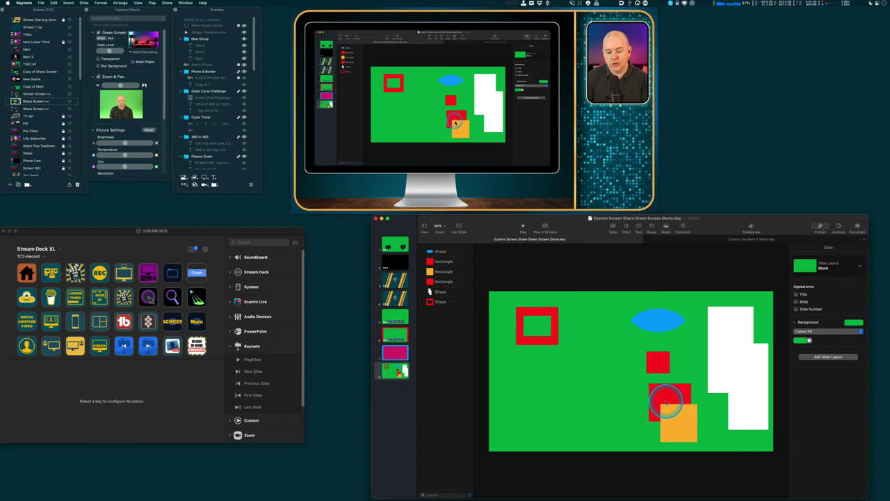
pyautogui.moveTo(669, 395); pyautogui.dragTo(611, 441)
pyautogui.click(677, 423)
pyautogui.moveTo(681, 429); pyautogui.dragTo(571, 423)
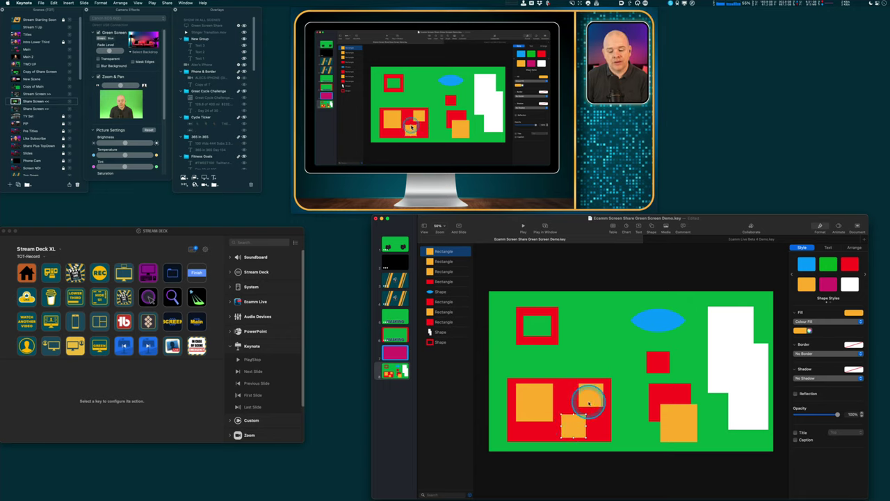
# - Subtract three orange squares from the red rectangle and move the cut-out shape up-left
pyautogui.keyDown('shift'); pyautogui.click(536, 408); pyautogui.keyUp('shift')
pyautogui.keyDown('shift'); pyautogui.click(590, 397); pyautogui.keyUp('shift')
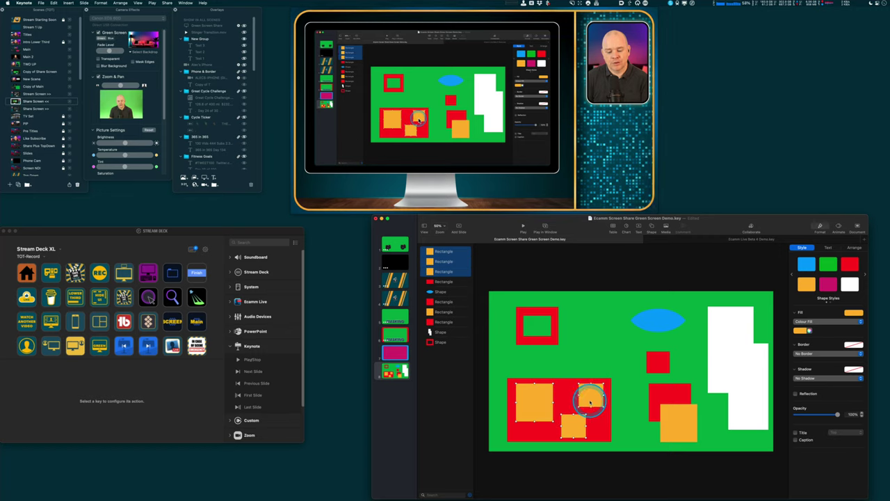
pyautogui.keyDown('shift'); pyautogui.click(560, 394); pyautogui.keyUp('shift')
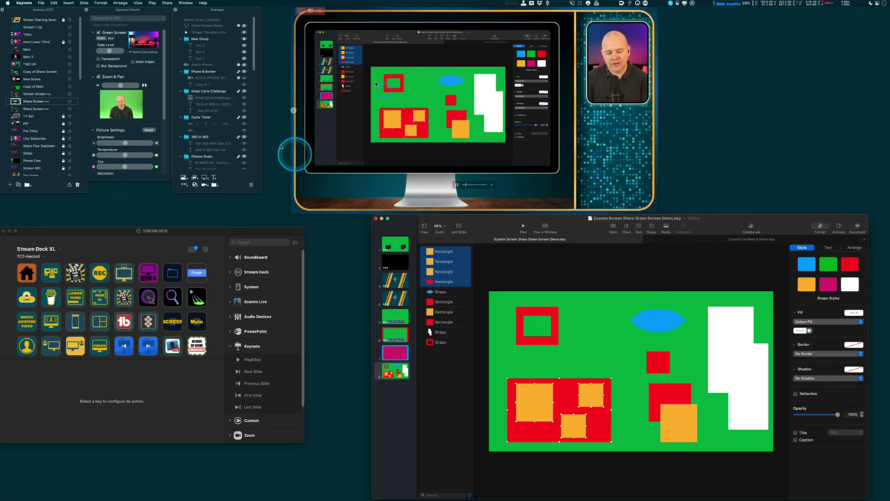
pyautogui.click(102, 3)
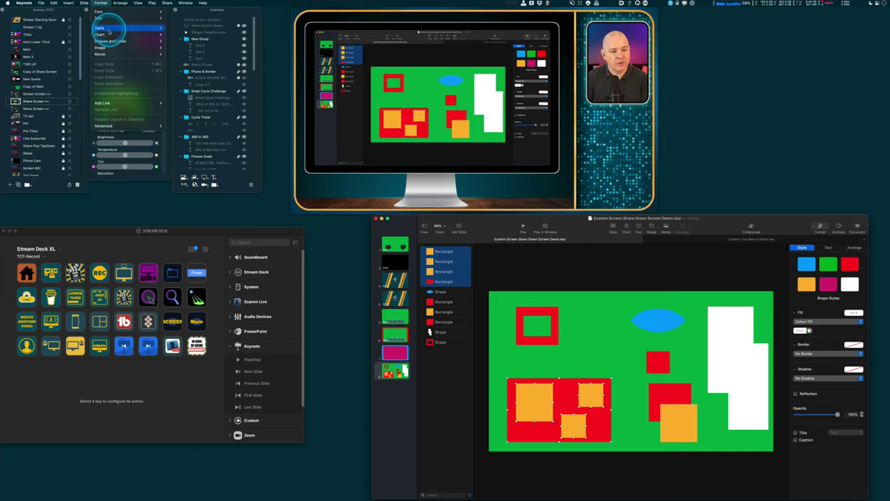
pyautogui.moveTo(109, 42)
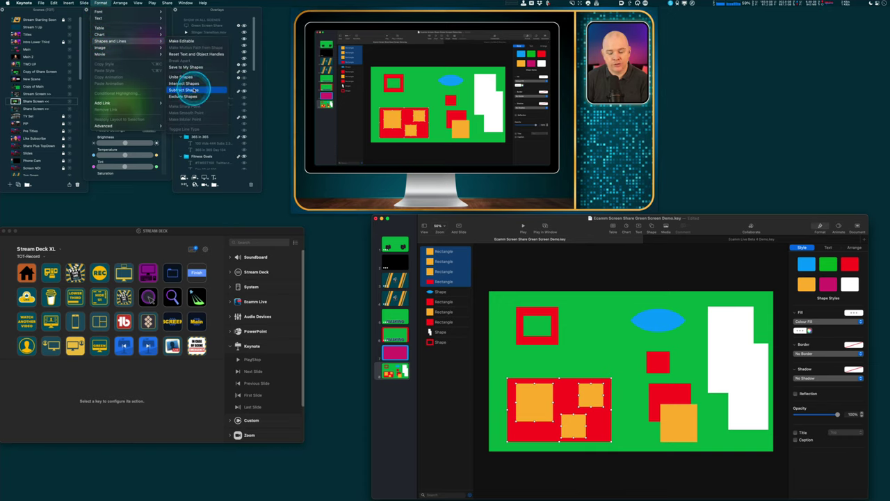
pyautogui.click(188, 90)
pyautogui.moveTo(560, 398); pyautogui.dragTo(580, 393)
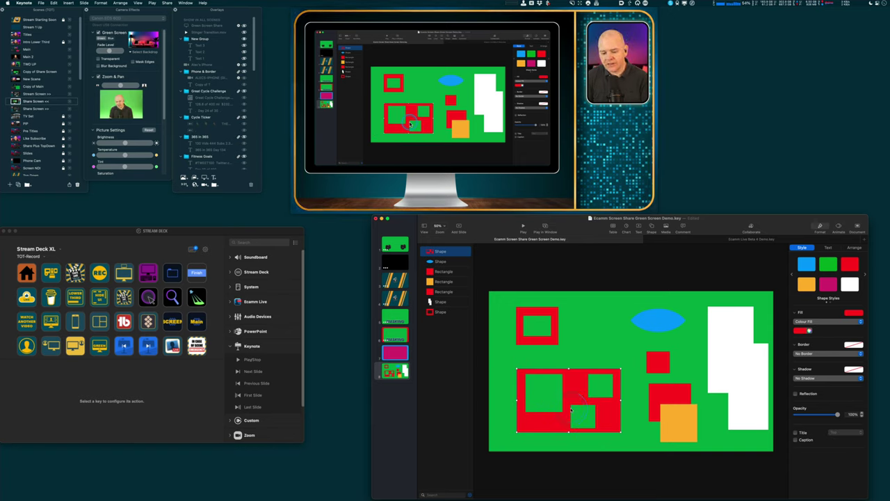
pyautogui.moveTo(571, 393)
pyautogui.mouseDown()
pyautogui.moveTo(562, 382)
pyautogui.moveTo(562, 392)
pyautogui.mouseUp()
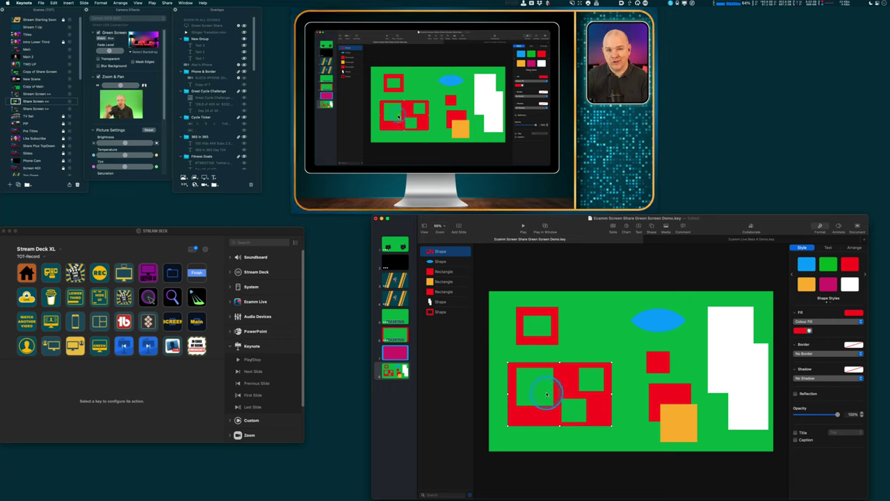
# - Exclude Shapes on the red rectangle and orange square, then drag the result up-left
pyautogui.moveTo(555, 388); pyautogui.dragTo(559, 386)
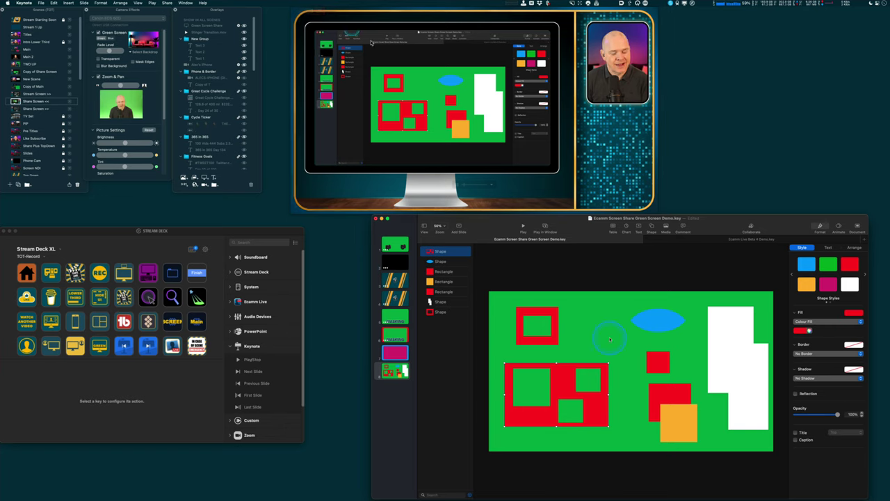
pyautogui.click(671, 418)
pyautogui.keyDown('shift'); pyautogui.click(676, 422); pyautogui.keyUp('shift')
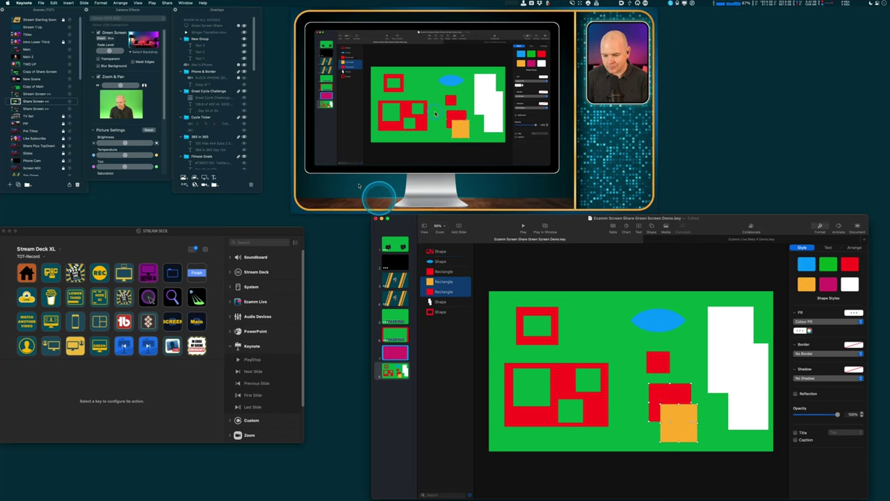
pyautogui.click(102, 3)
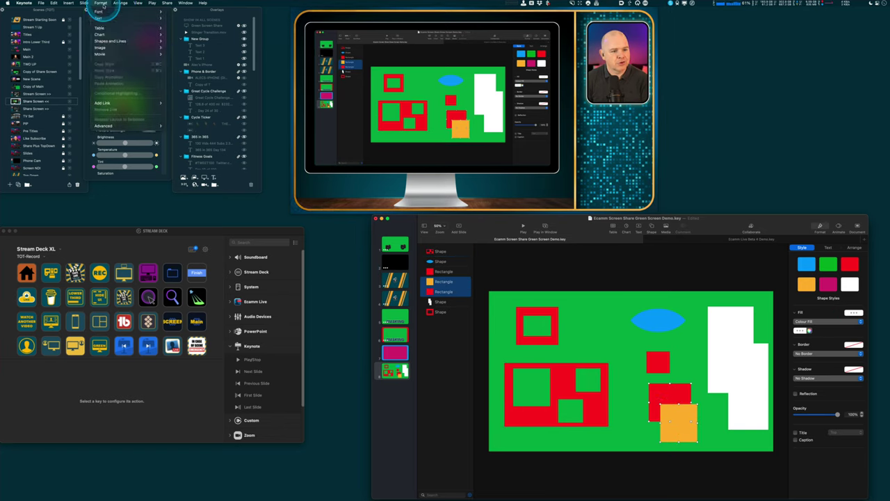
pyautogui.moveTo(112, 41)
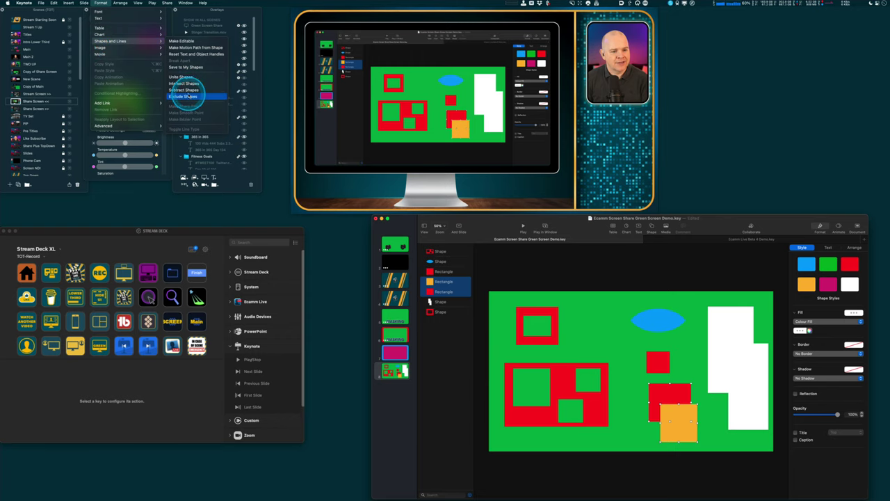
pyautogui.click(184, 96)
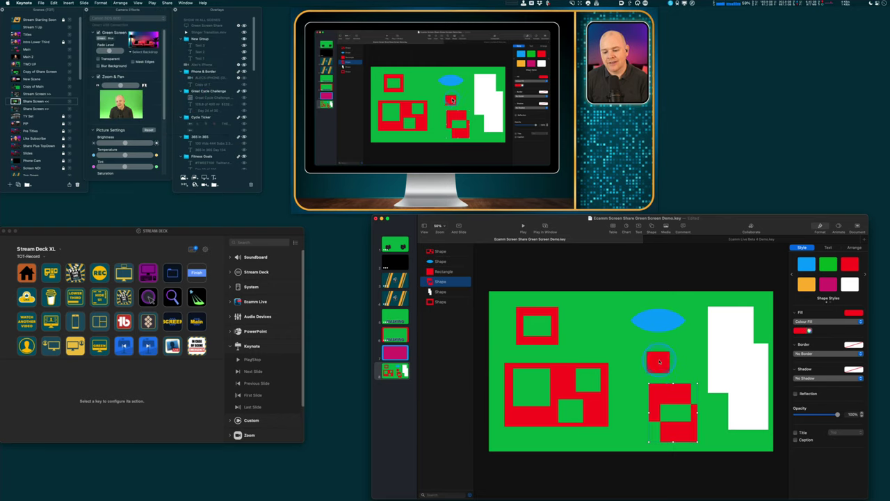
pyautogui.moveTo(674, 402); pyautogui.dragTo(653, 394)
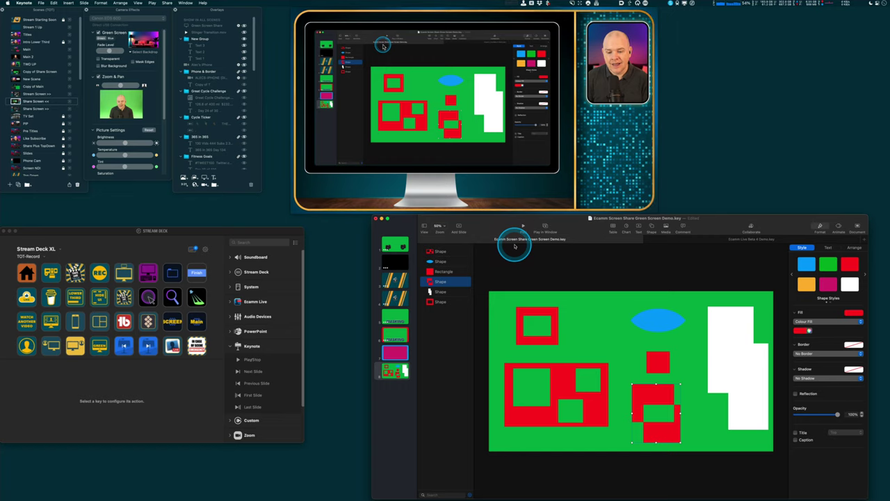
# - On the pink-on-blue slide, subtract the pink rounded rectangle from the blue rectangle
pyautogui.click(396, 353)
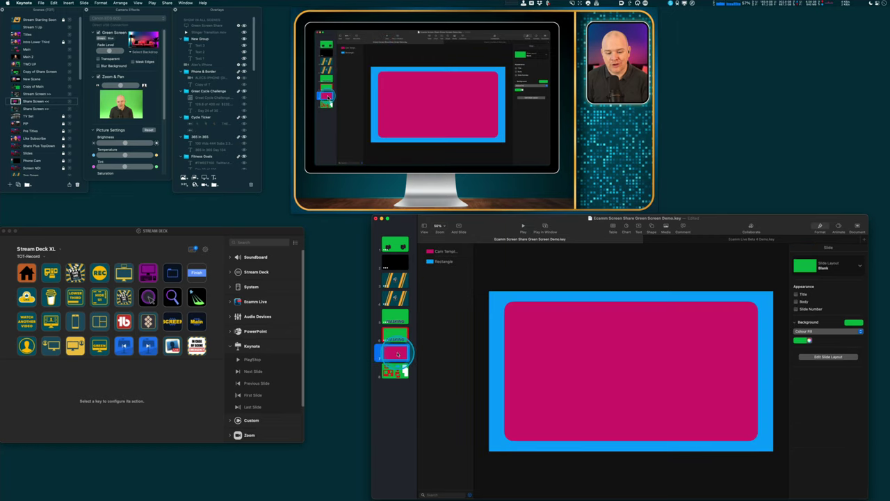
pyautogui.click(536, 324)
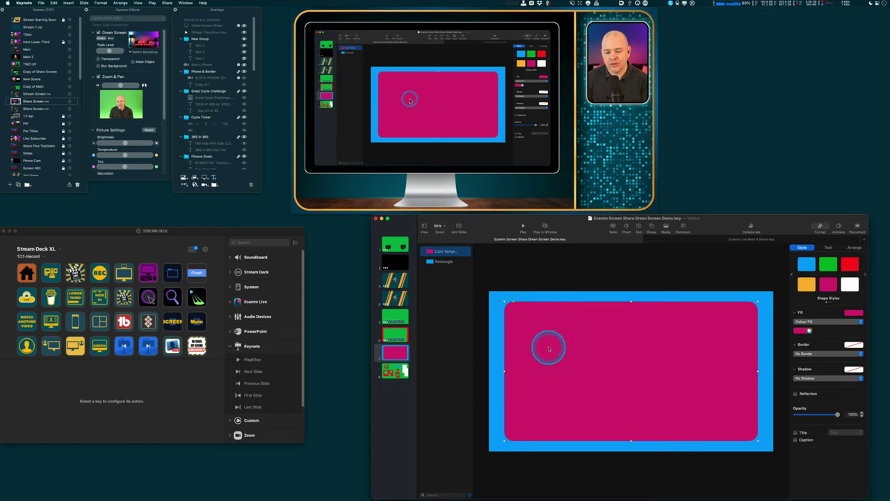
pyautogui.keyDown('shift'); pyautogui.click(497, 304); pyautogui.keyUp('shift')
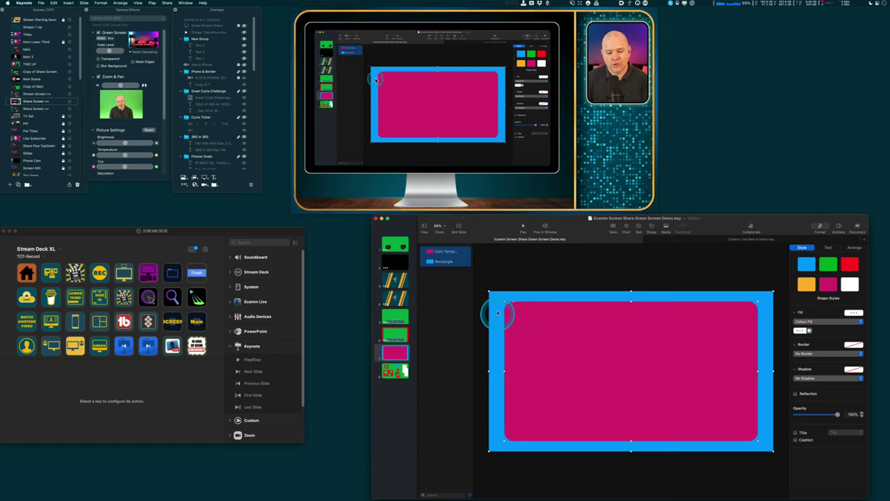
pyautogui.click(100, 2)
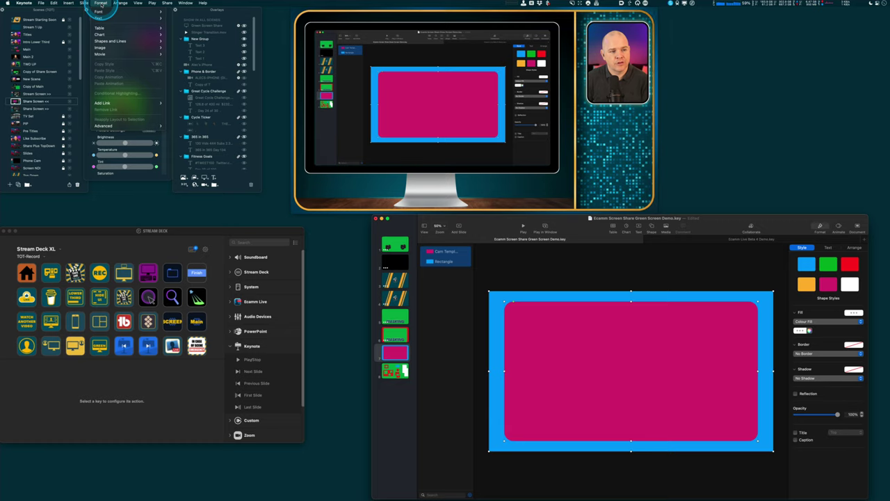
pyautogui.moveTo(110, 42)
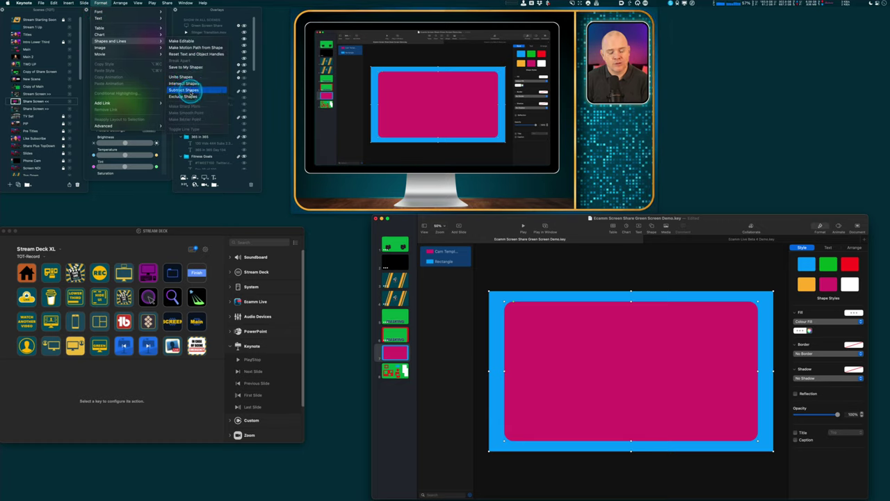
pyautogui.click(185, 90)
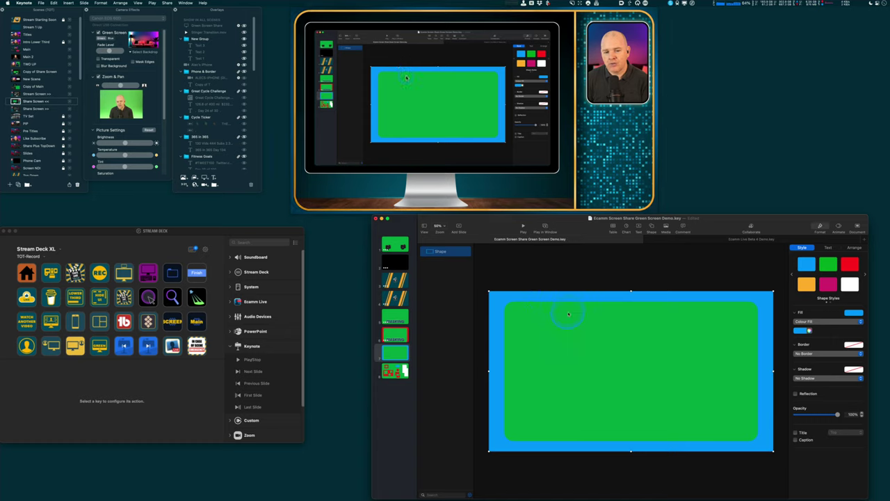
pyautogui.moveTo(543, 300)
pyautogui.mouseDown()
pyautogui.moveTo(509, 252)
pyautogui.moveTo(587, 314)
pyautogui.moveTo(546, 271)
pyautogui.moveTo(571, 295)
pyautogui.moveTo(551, 300)
pyautogui.moveTo(557, 294)
pyautogui.mouseUp()
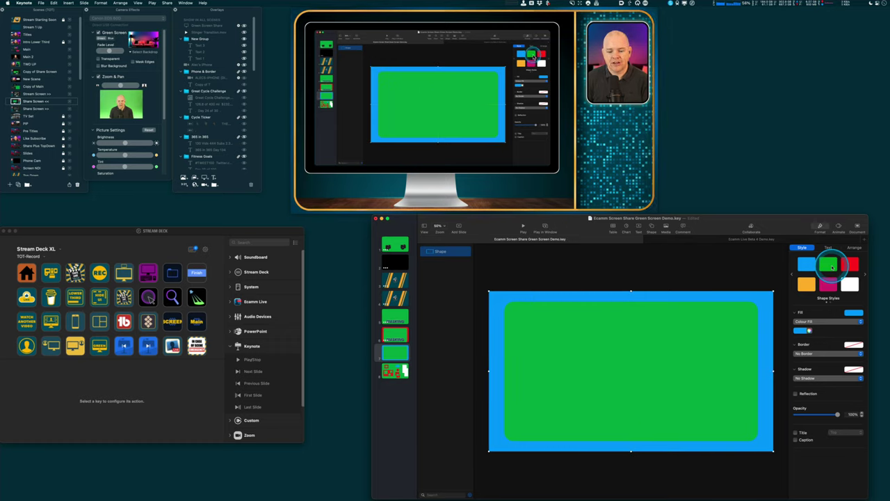
# - Colour the resulting frame green and rename it 'Mask Border'
pyautogui.click(830, 265)
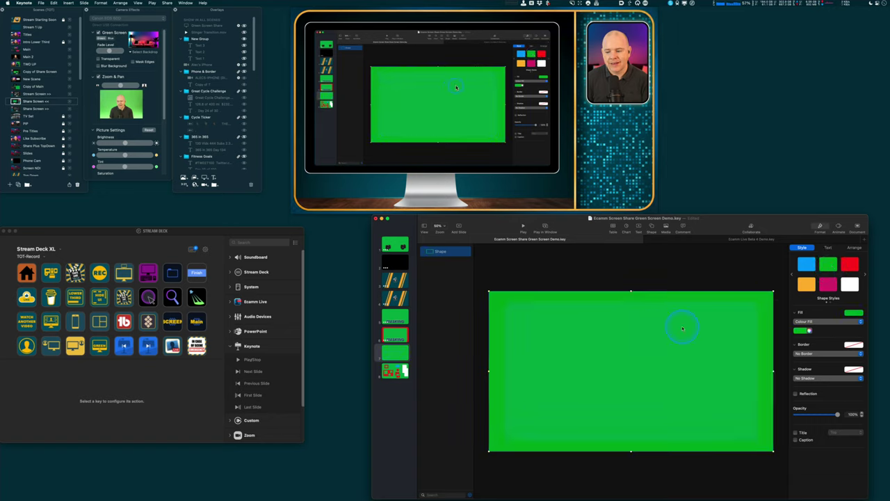
pyautogui.click(809, 331)
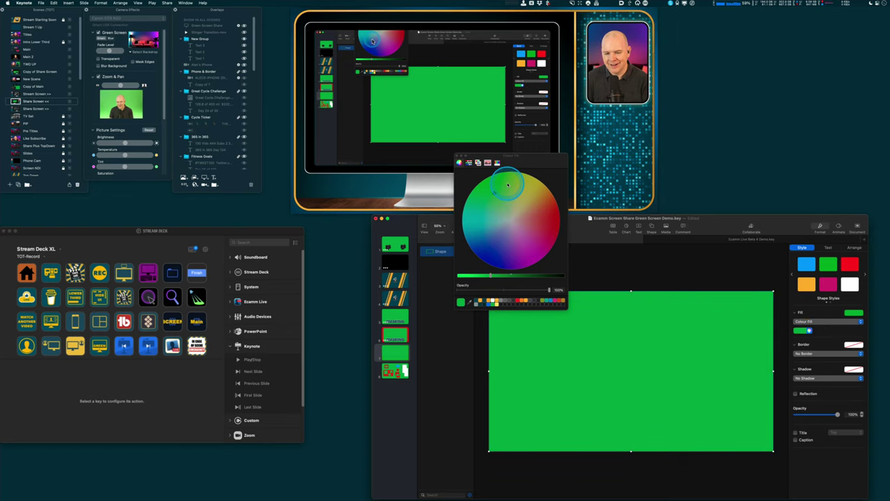
pyautogui.moveTo(522, 162); pyautogui.dragTo(275, 247)
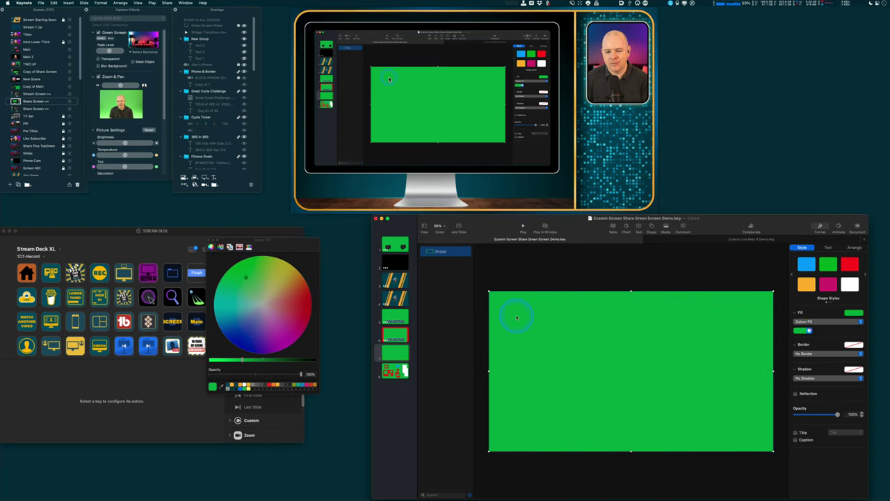
pyautogui.click(666, 280)
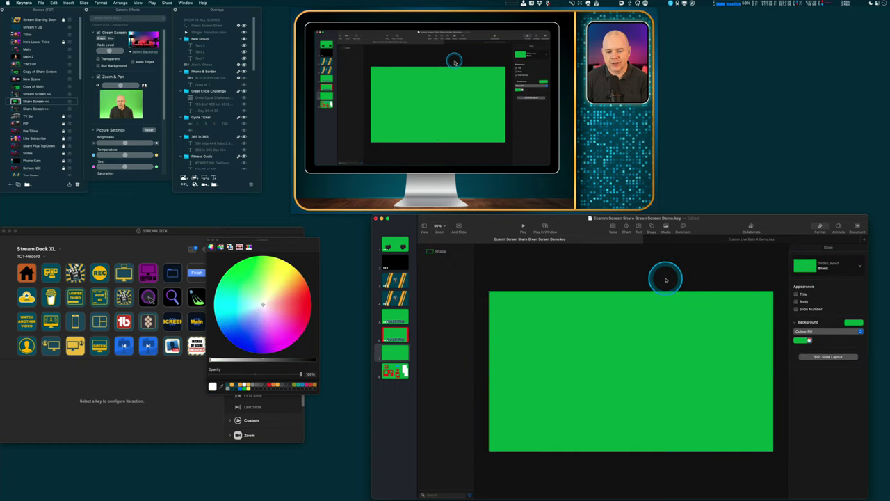
pyautogui.click(441, 251)
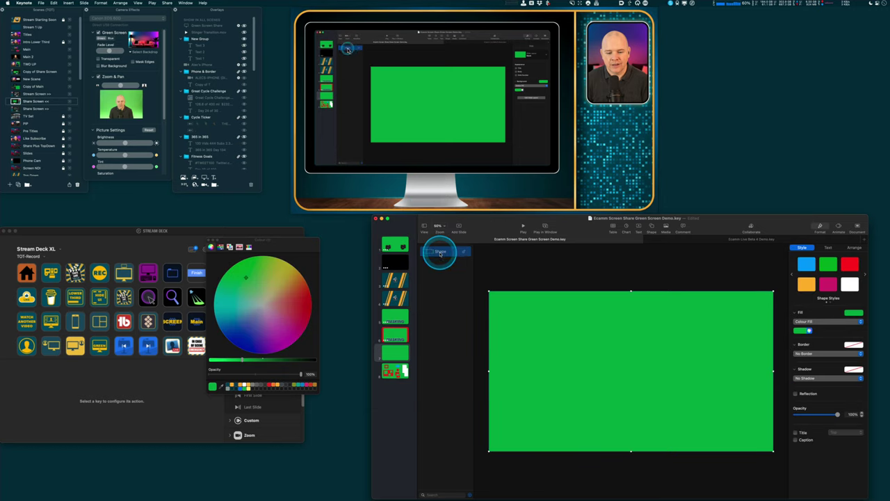
pyautogui.doubleClick(445, 251)
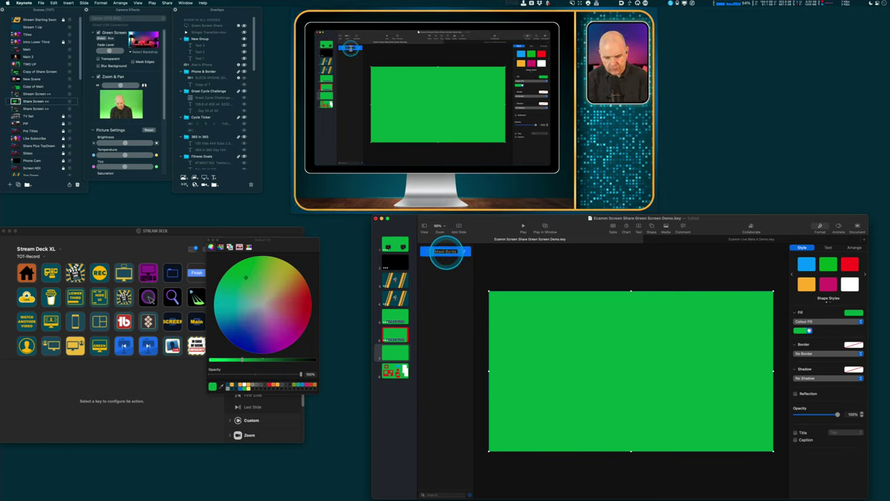
pyautogui.click(515, 265)
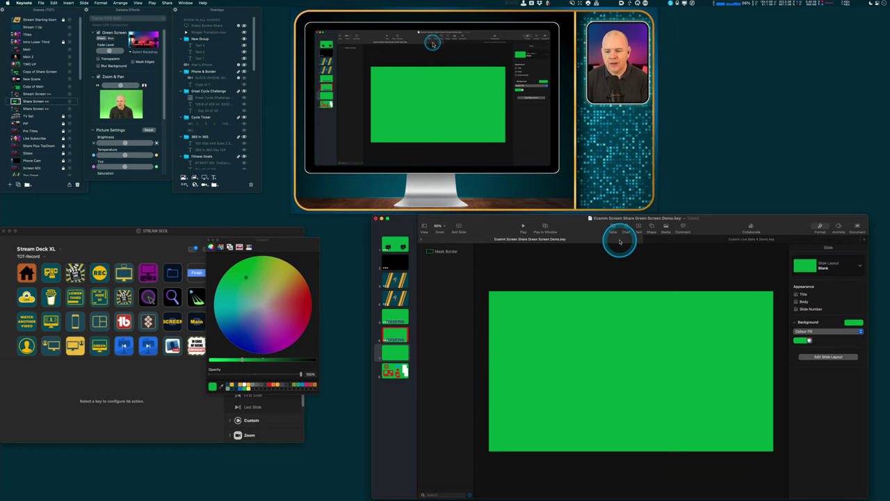
# - Insert a square, colour it red, and stretch it into a tall rectangle on the left
pyautogui.click(652, 226)
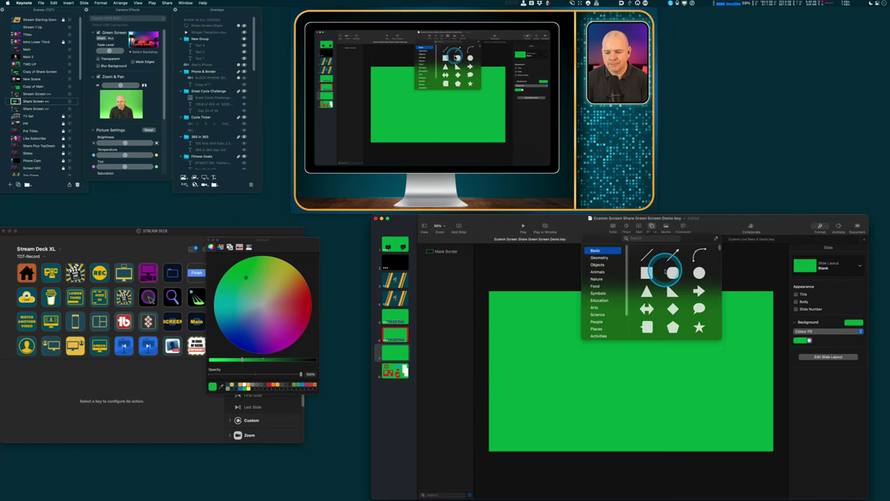
pyautogui.click(651, 272)
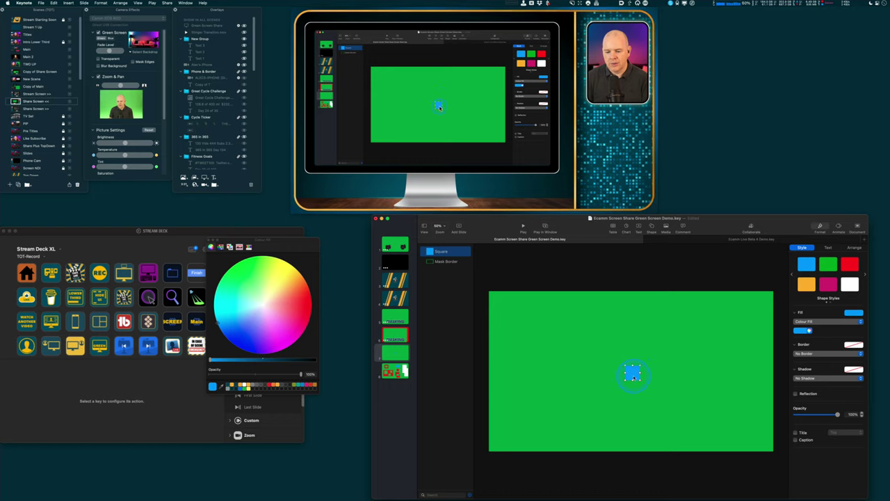
pyautogui.moveTo(590, 359); pyautogui.dragTo(541, 364)
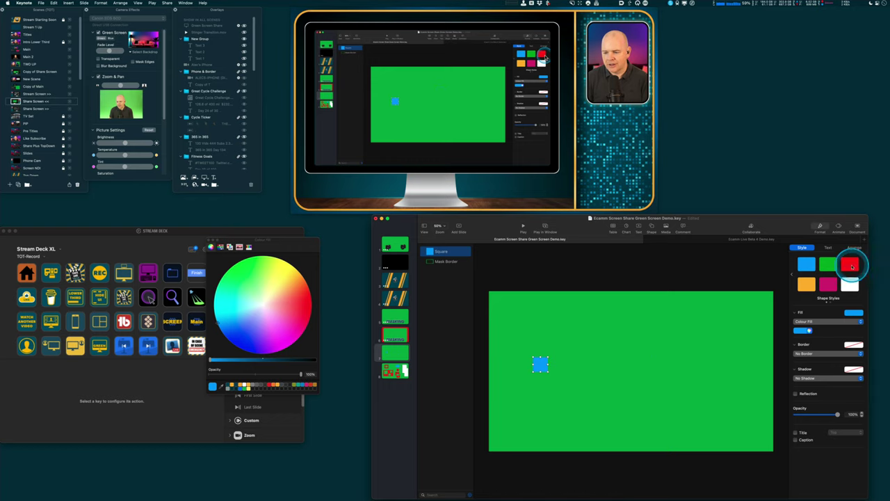
pyautogui.click(850, 265)
pyautogui.moveTo(534, 358); pyautogui.dragTo(489, 354)
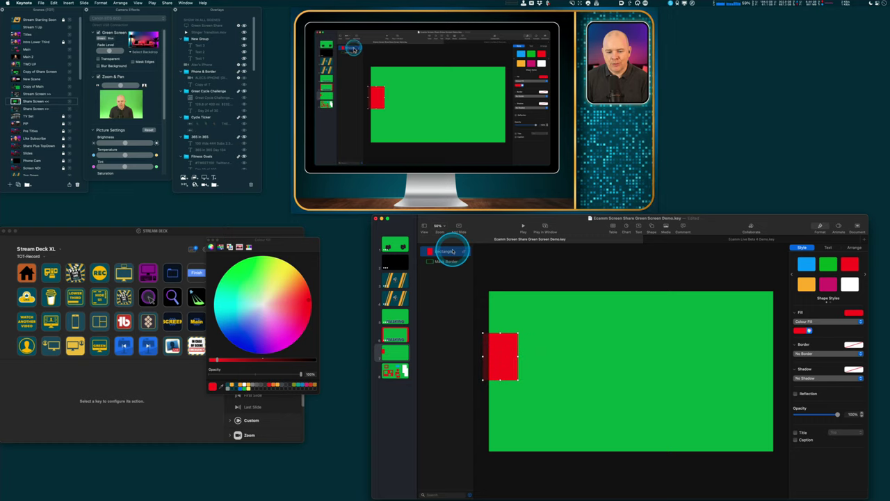
# - Layer the red rectangle beneath Mask Border and enlarge it taller and wider
pyautogui.click(453, 251)
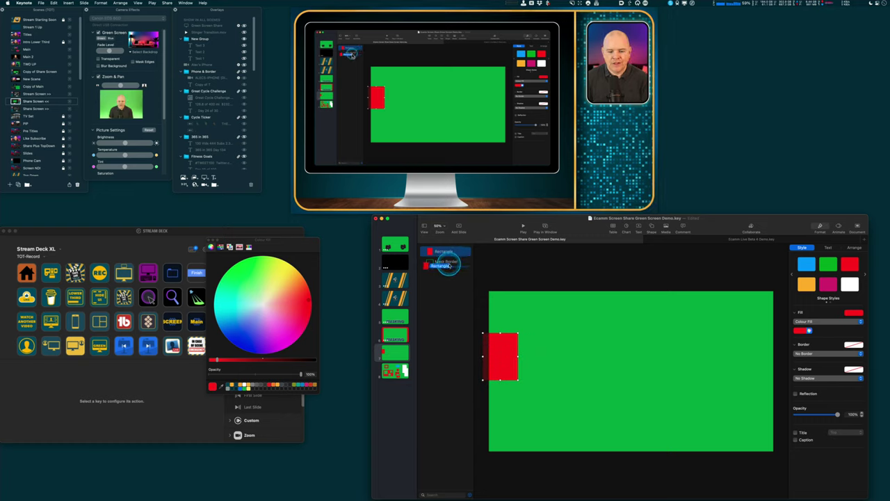
pyautogui.moveTo(448, 265); pyautogui.dragTo(449, 259)
pyautogui.moveTo(510, 356); pyautogui.dragTo(526, 343)
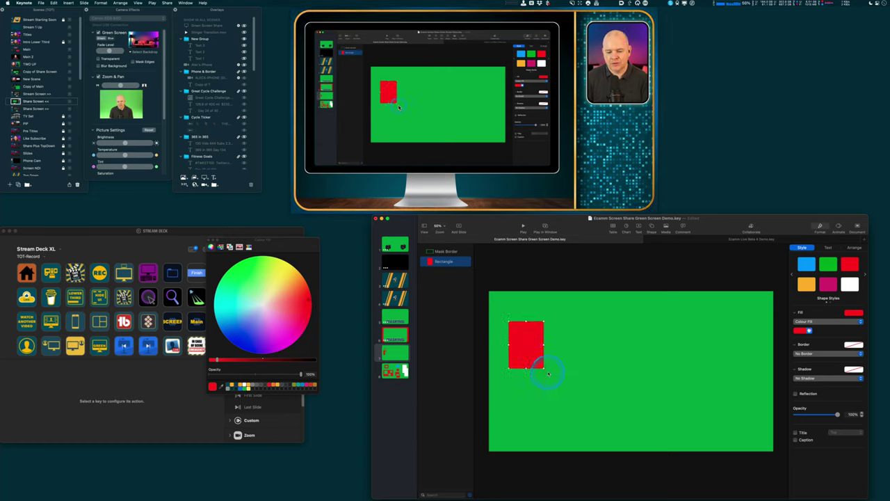
pyautogui.moveTo(546, 378)
pyautogui.mouseDown()
pyautogui.moveTo(553, 410)
pyautogui.moveTo(567, 421)
pyautogui.moveTo(513, 364)
pyautogui.moveTo(536, 374)
pyautogui.mouseUp()
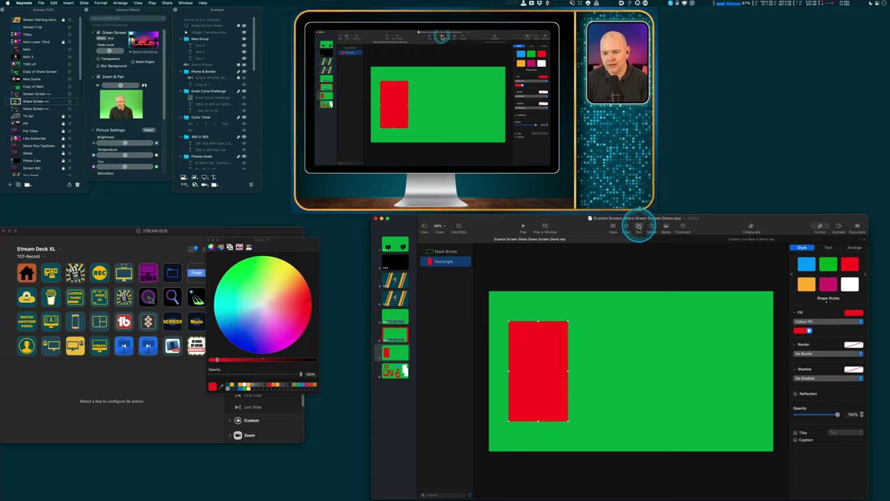
# - Place the TITLE text box on the red card, make it bold, and centre it
pyautogui.click(638, 226)
pyautogui.moveTo(562, 345); pyautogui.dragTo(526, 334)
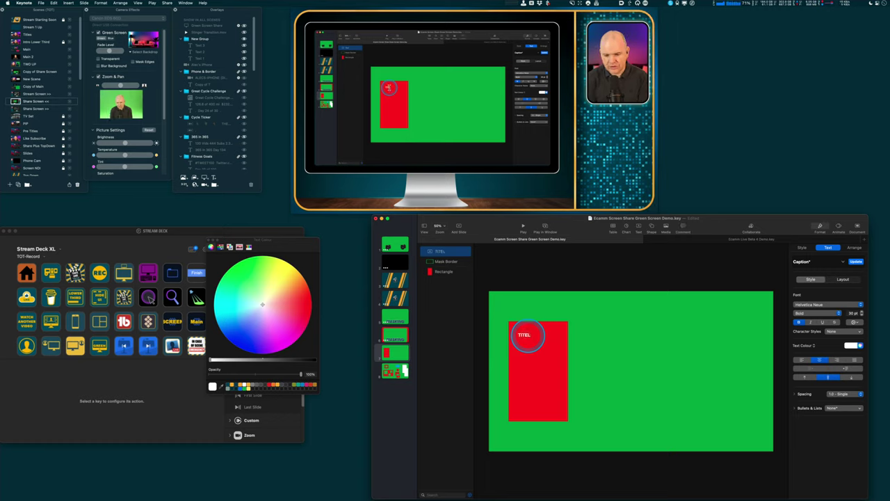
pyautogui.moveTo(527, 336); pyautogui.dragTo(534, 333)
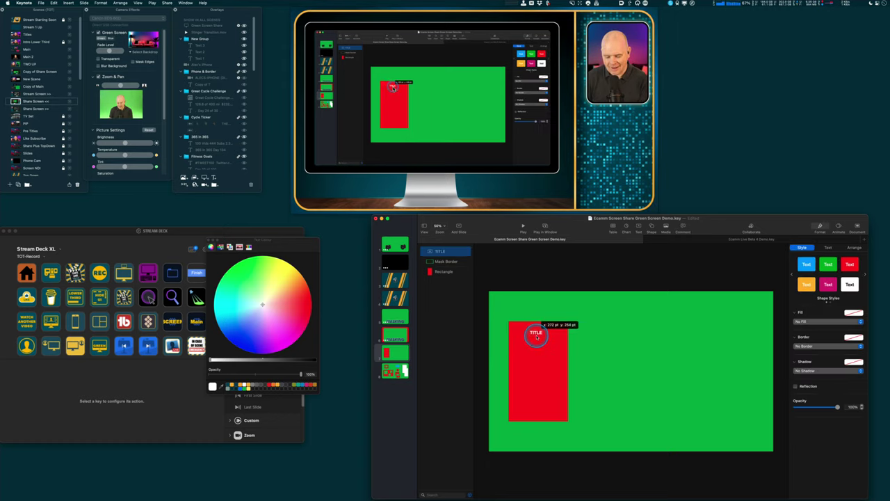
pyautogui.press('cmd+b')
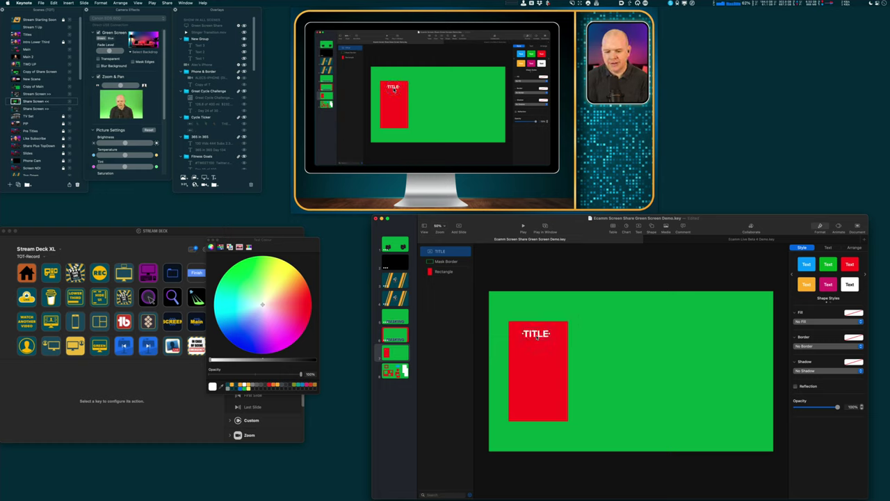
pyautogui.click(538, 336)
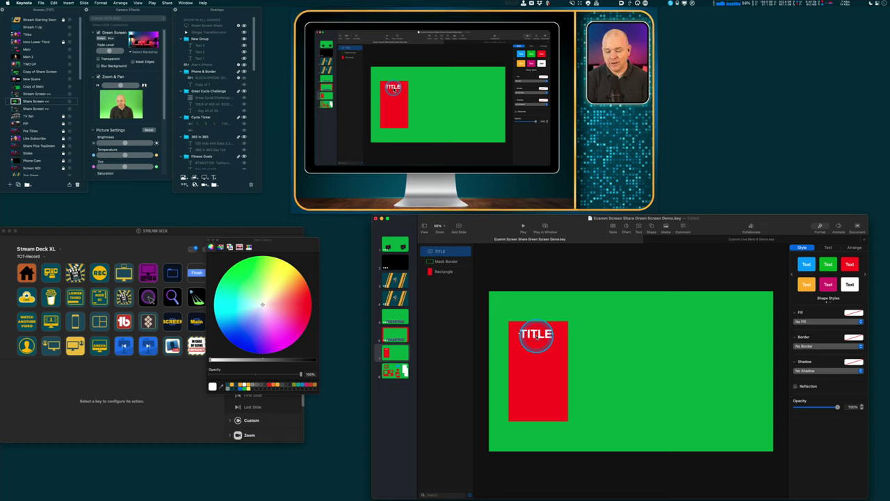
pyautogui.moveTo(533, 336); pyautogui.dragTo(536, 358)
# - Duplicate TITLE into three lines below it and edit them to Point 1, Point 2, Point 3
pyautogui.doubleClick(537, 359)
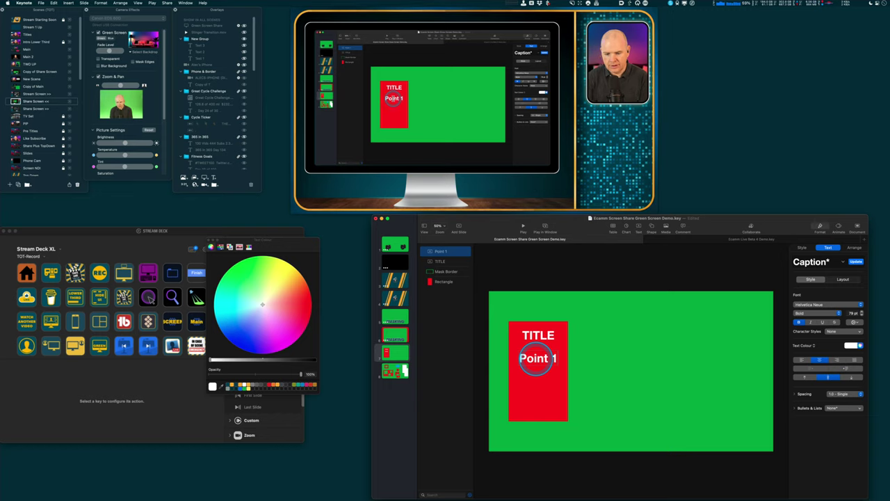
pyautogui.moveTo(536, 362); pyautogui.dragTo(541, 404)
pyautogui.click(555, 381)
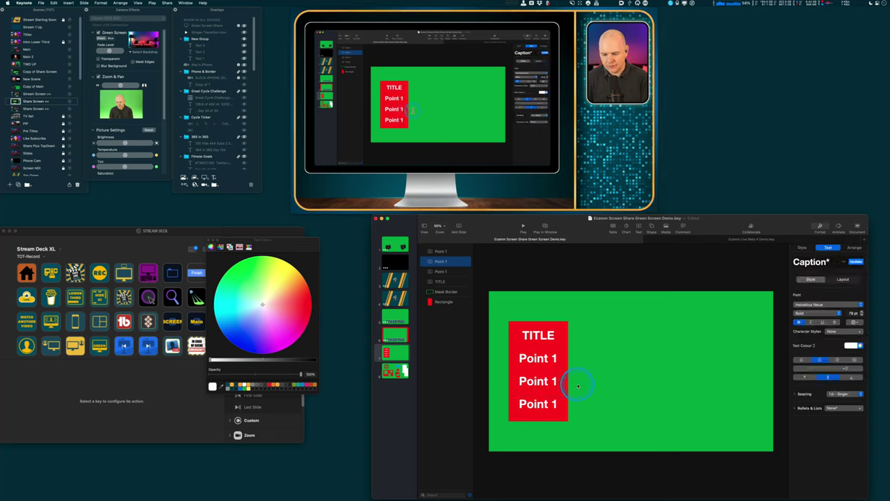
pyautogui.write('2')
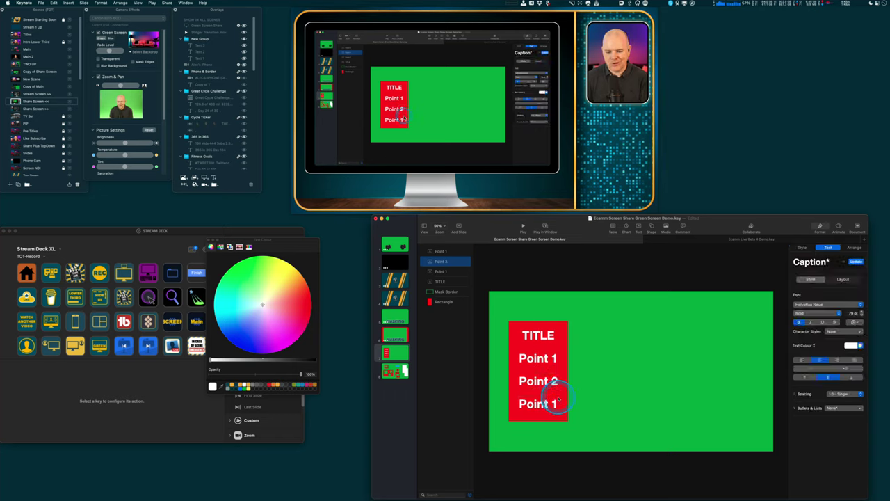
pyautogui.click(536, 403)
pyautogui.doubleClick(554, 403)
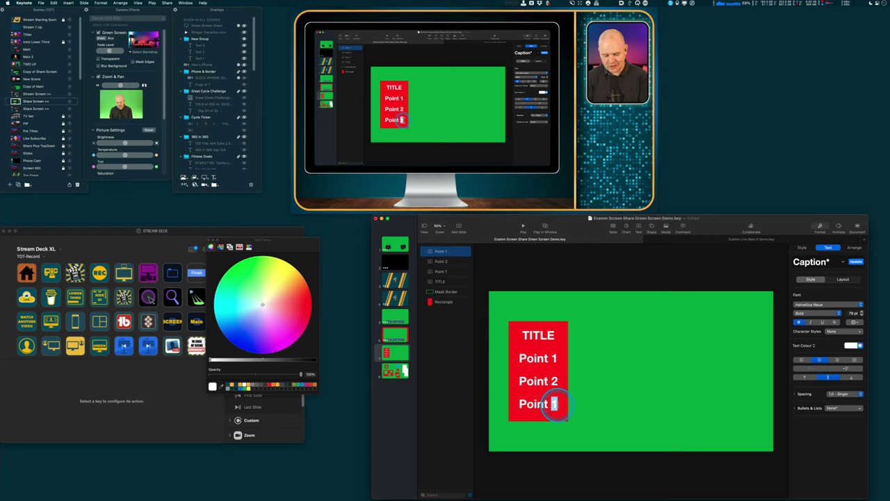
pyautogui.click(590, 382)
# - Select the TITLE and Point text boxes together
pyautogui.click(540, 331)
pyautogui.click(539, 358)
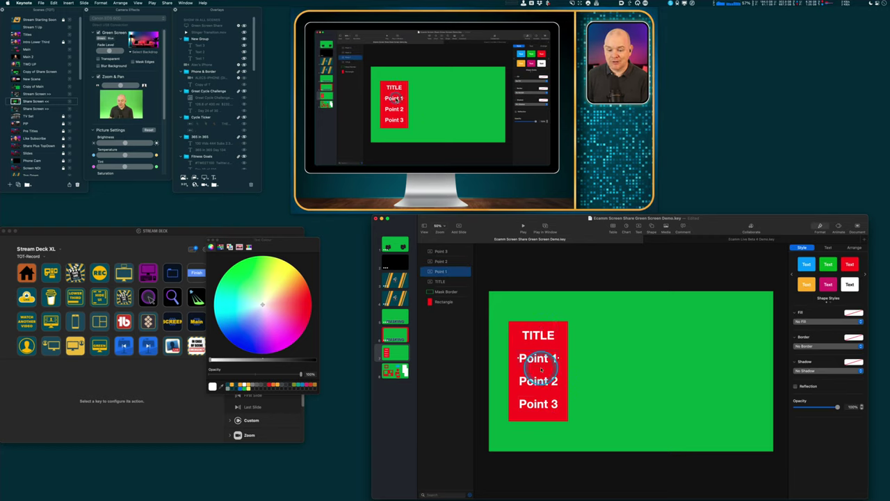
pyautogui.keyDown('shift'); pyautogui.click(535, 404); pyautogui.keyUp('shift')
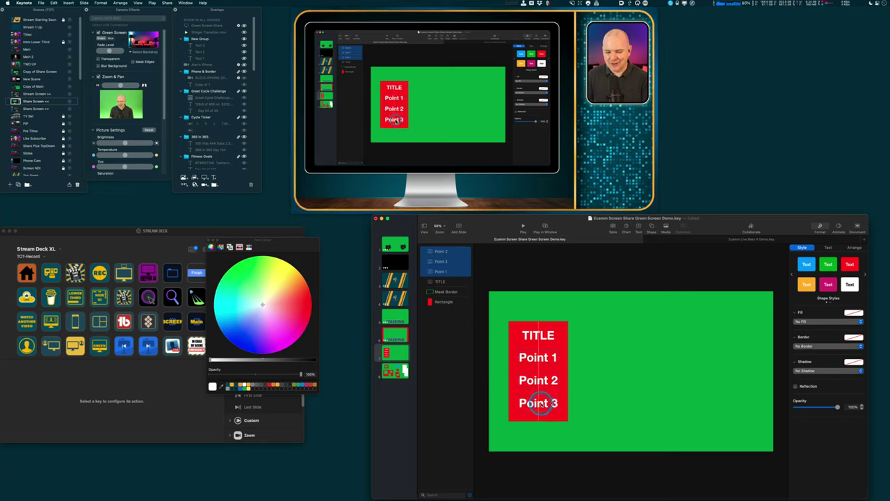
# - Nudge the four text lines into alignment and pick layers in the layer list
pyautogui.moveTo(536, 337); pyautogui.dragTo(536, 337)
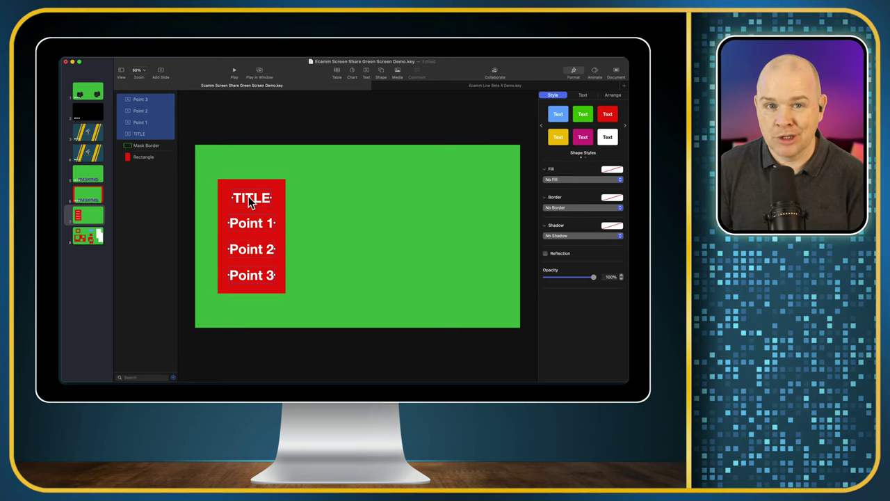
pyautogui.click(246, 204)
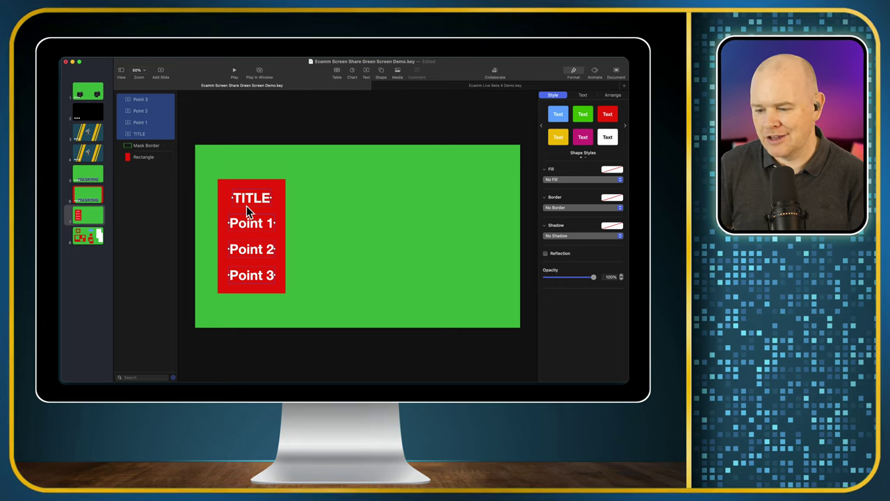
pyautogui.click(276, 186)
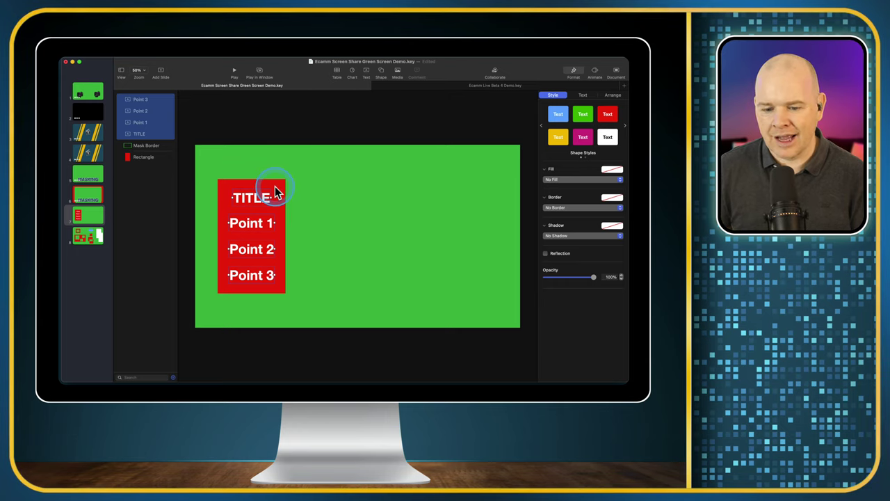
pyautogui.click(183, 184)
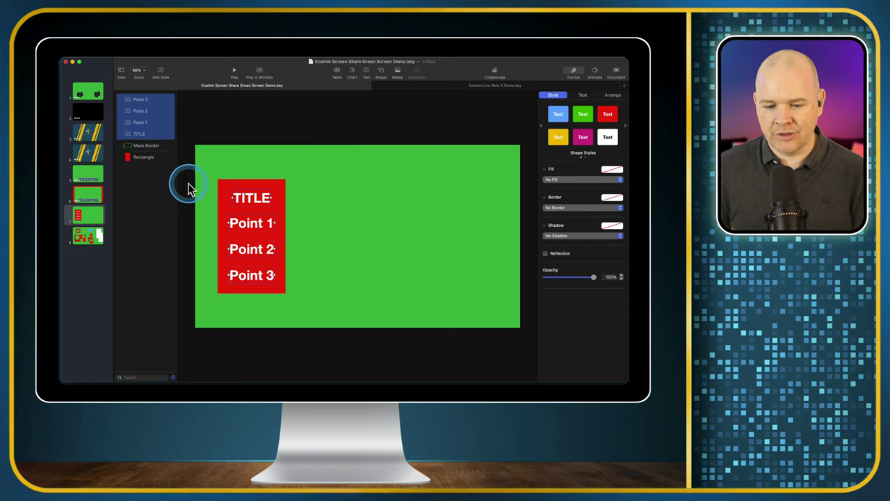
pyautogui.click(248, 205)
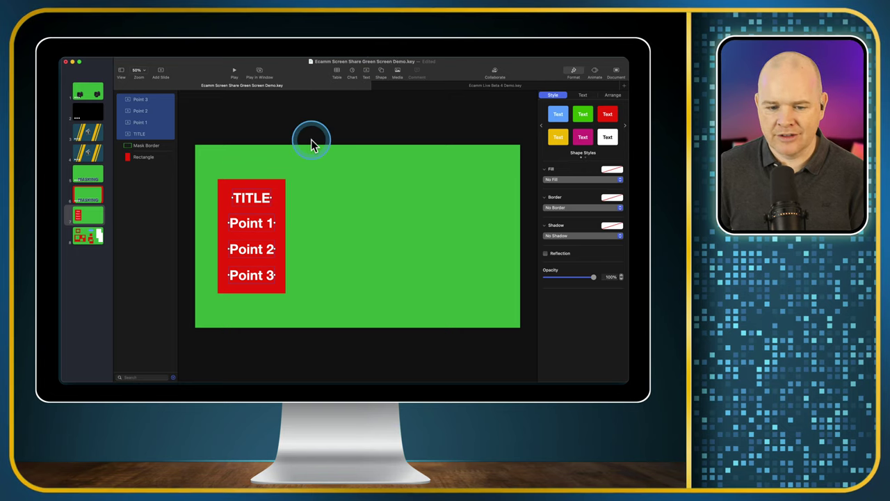
# - Group the red Rectangle with the TITLE text below Mask Border, then show animation settings
pyautogui.click(284, 230)
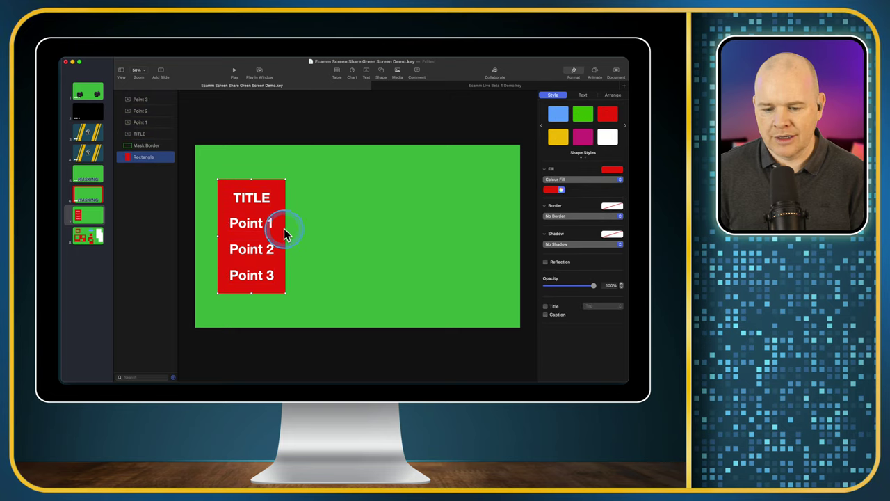
pyautogui.click(258, 200)
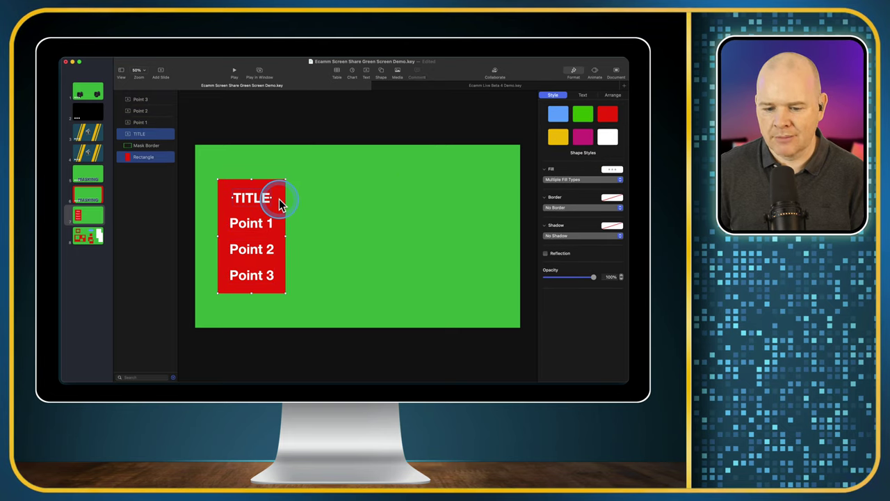
pyautogui.moveTo(134, 169)
pyautogui.mouseDown()
pyautogui.moveTo(146, 135)
pyautogui.moveTo(143, 156)
pyautogui.mouseUp()
pyautogui.rightClick(144, 154)
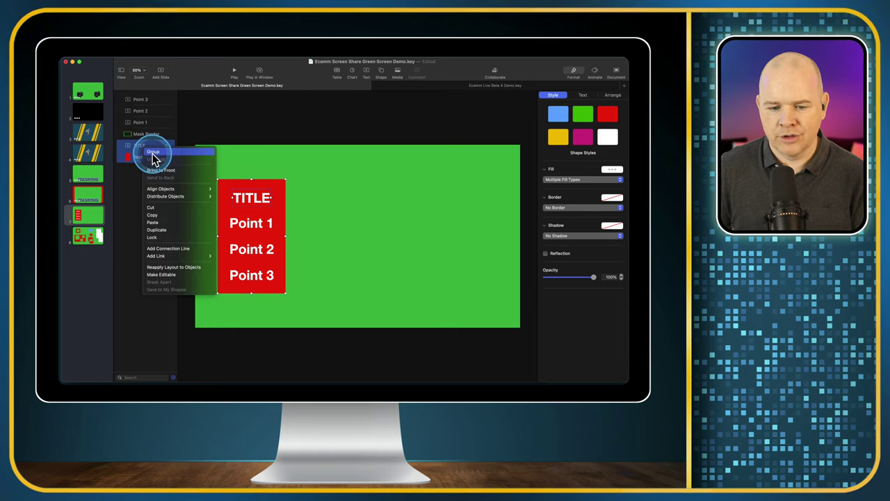
pyautogui.click(279, 199)
pyautogui.press('alt+super+g')
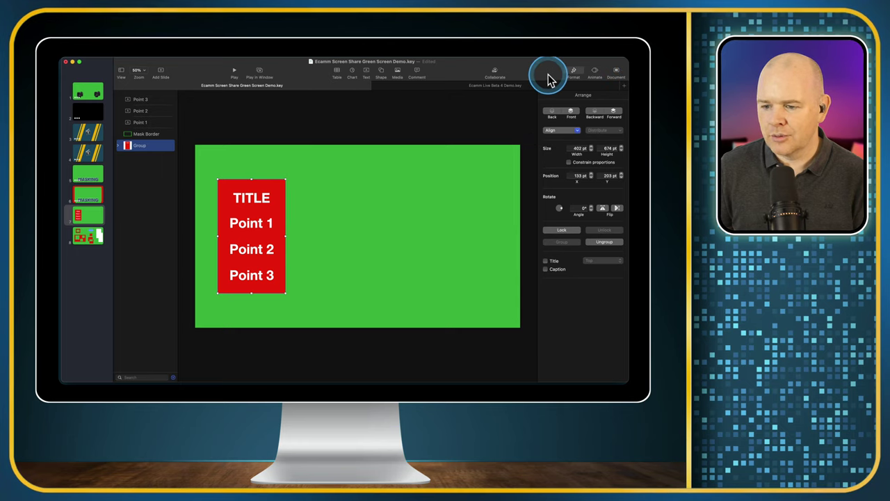
pyautogui.click(594, 72)
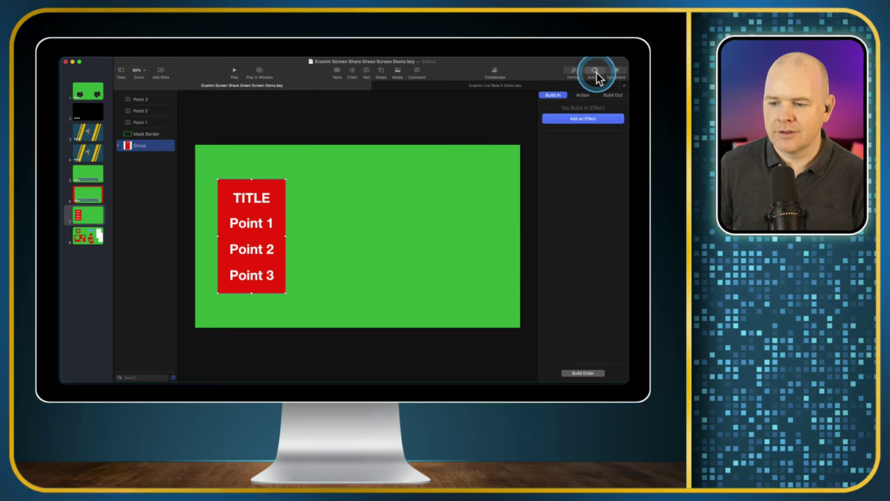
# - Preview the Move In build-in effect on the red card group
pyautogui.click(591, 119)
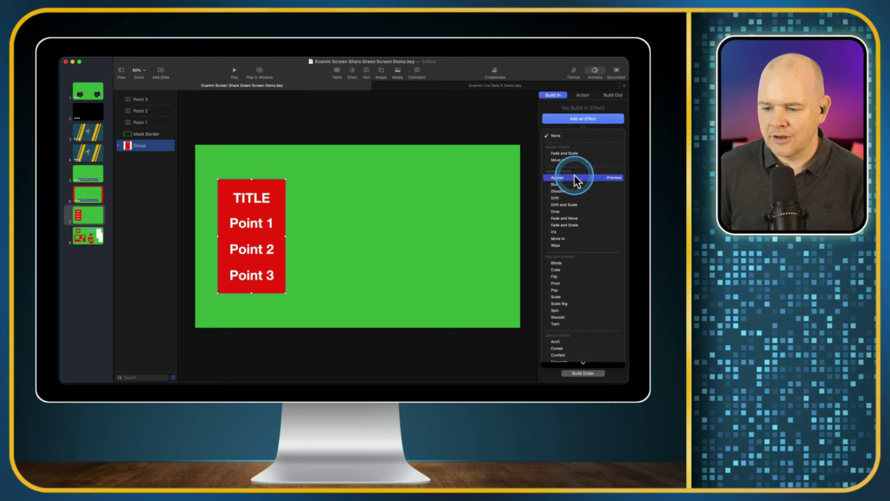
pyautogui.click(615, 240)
pyautogui.click(289, 188)
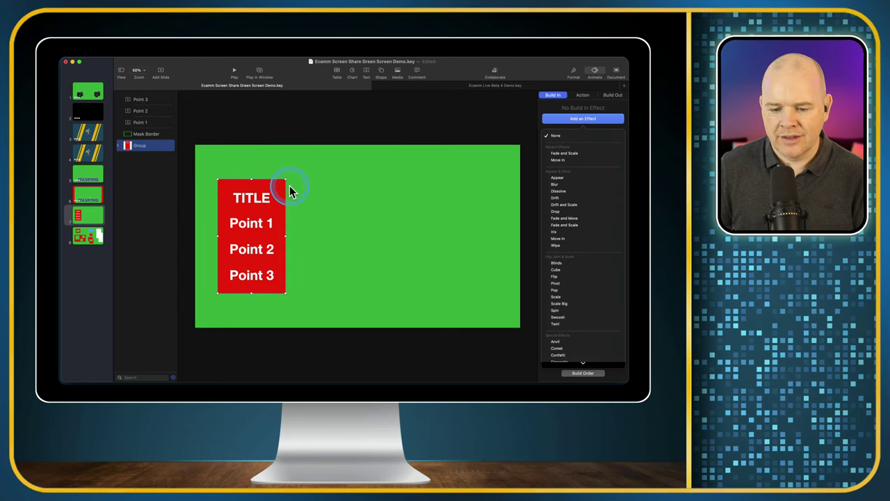
# - Preview a Dissolve build-in on Point 1, Point 2 and Point 3 together
pyautogui.click(256, 230)
pyautogui.keyDown('shift'); pyautogui.click(251, 250); pyautogui.keyUp('shift')
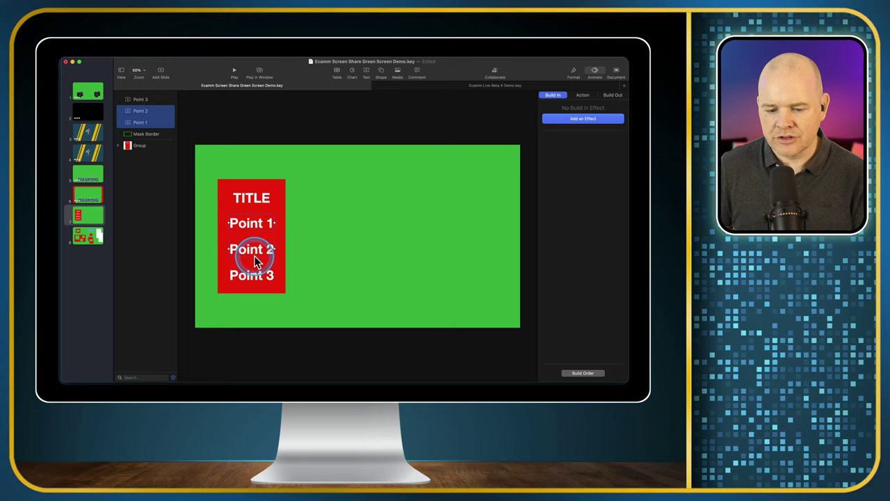
pyautogui.keyDown('shift'); pyautogui.click(255, 277); pyautogui.keyUp('shift')
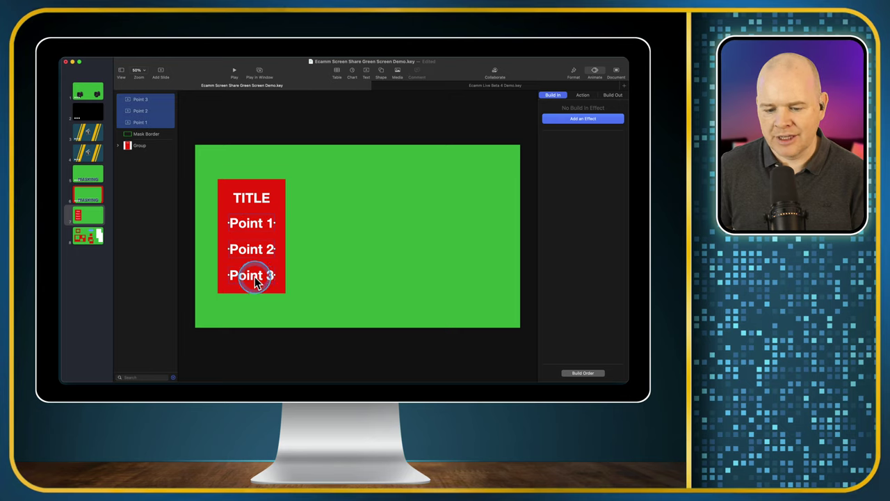
pyautogui.click(581, 121)
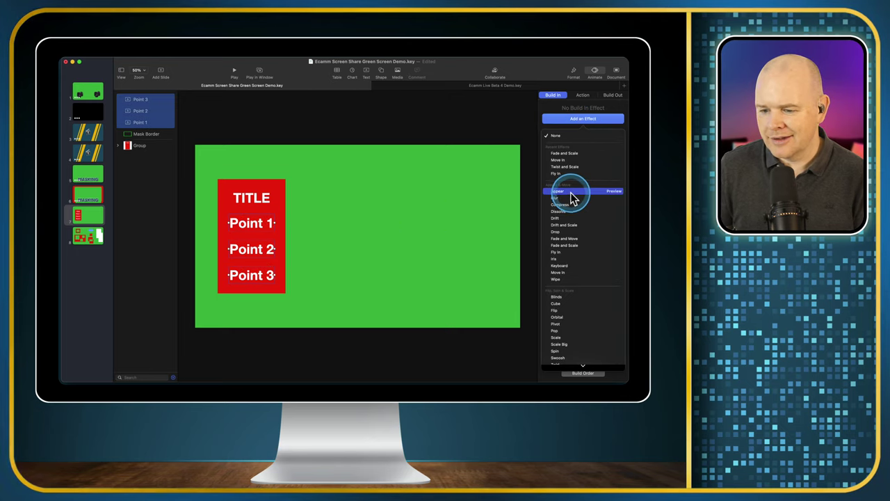
pyautogui.click(616, 212)
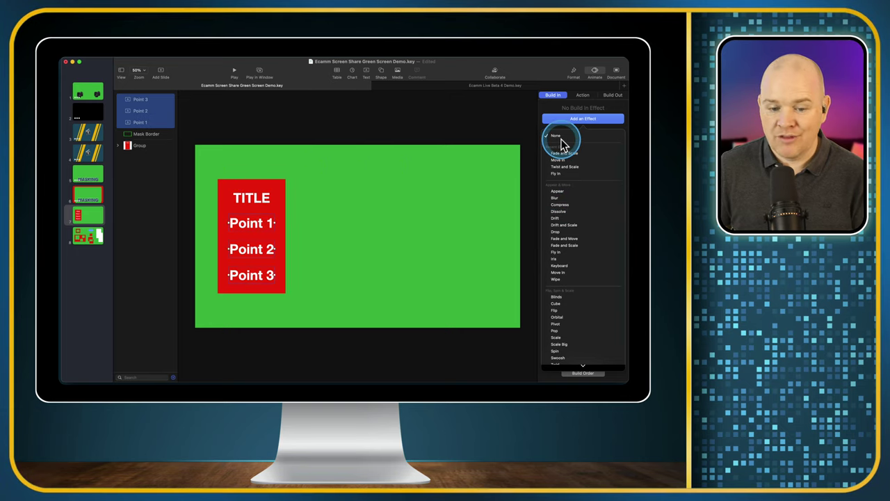
# - Show the Build Out effects with the grouped red card selected
pyautogui.click(612, 96)
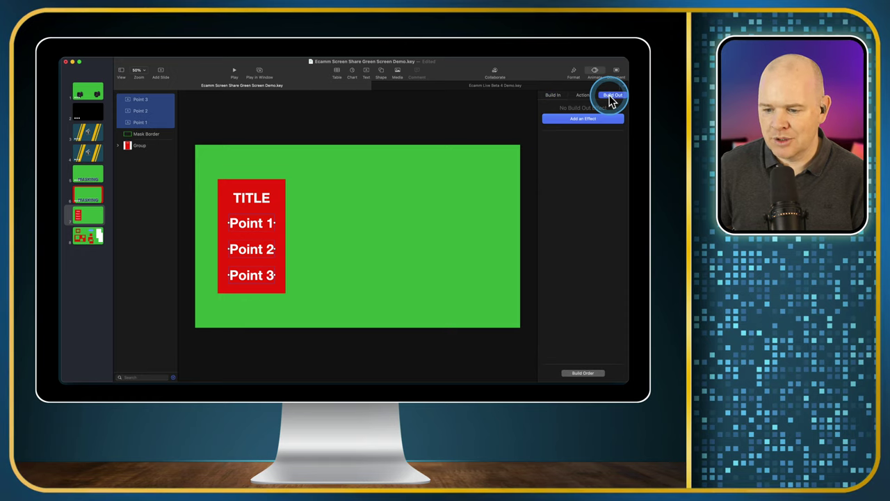
pyautogui.click(583, 119)
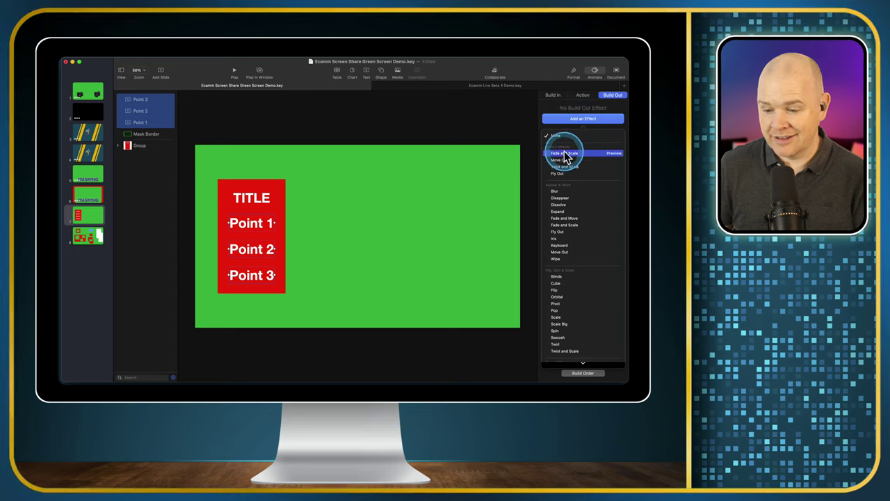
pyautogui.moveTo(563, 191)
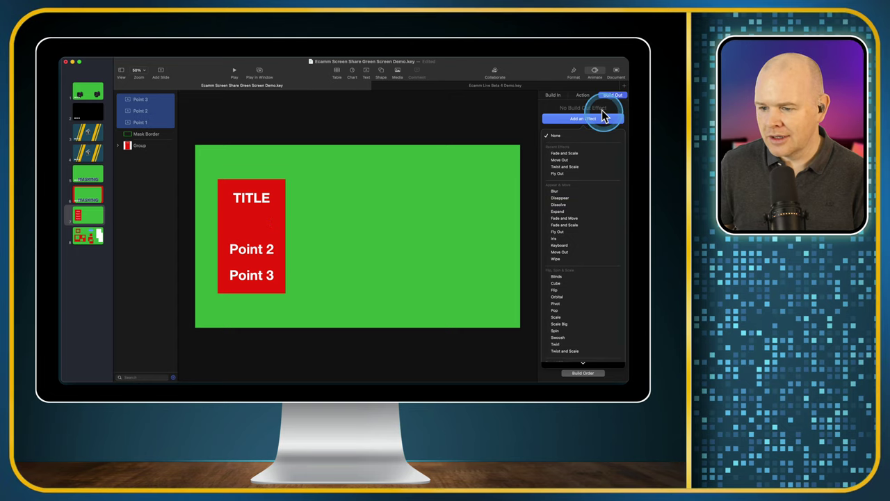
pyautogui.click(287, 200)
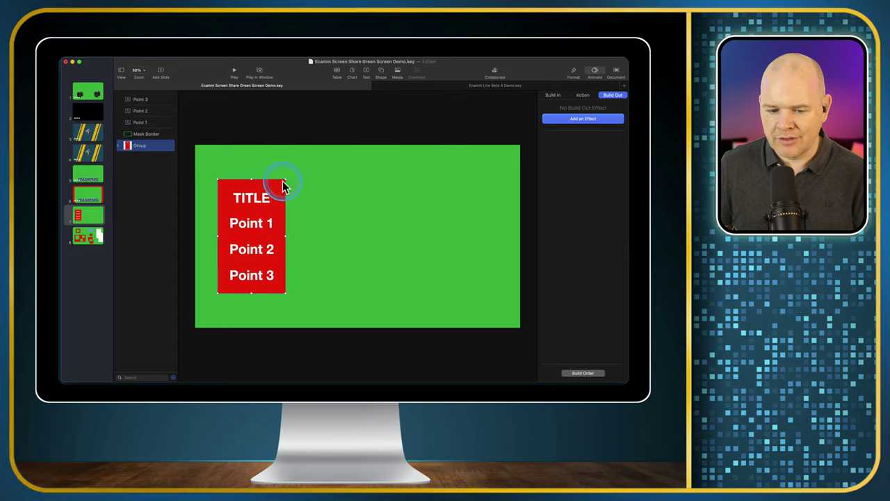
# - Give the card group a Move Out exit running Right to Left, and position the Build Order window
pyautogui.click(586, 119)
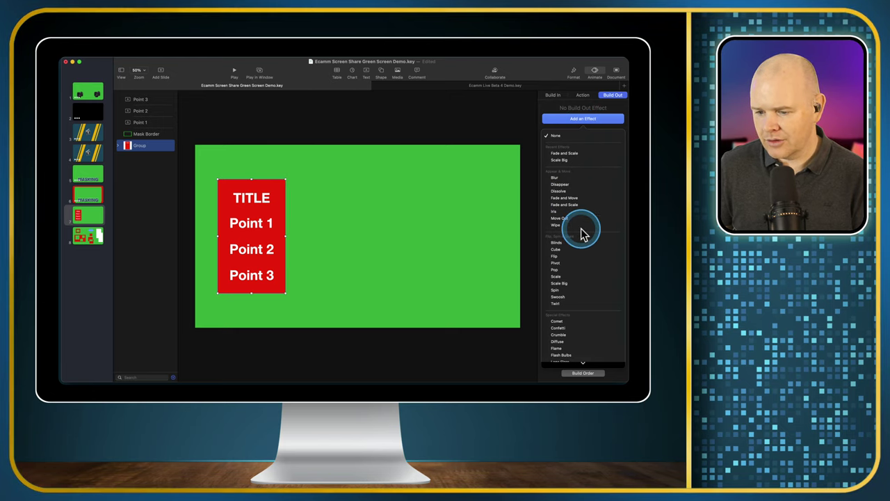
pyautogui.click(583, 218)
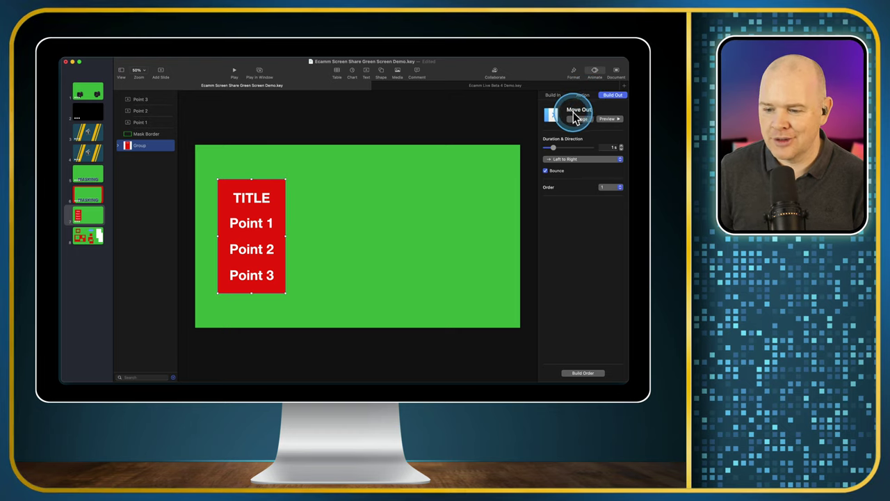
pyautogui.click(589, 159)
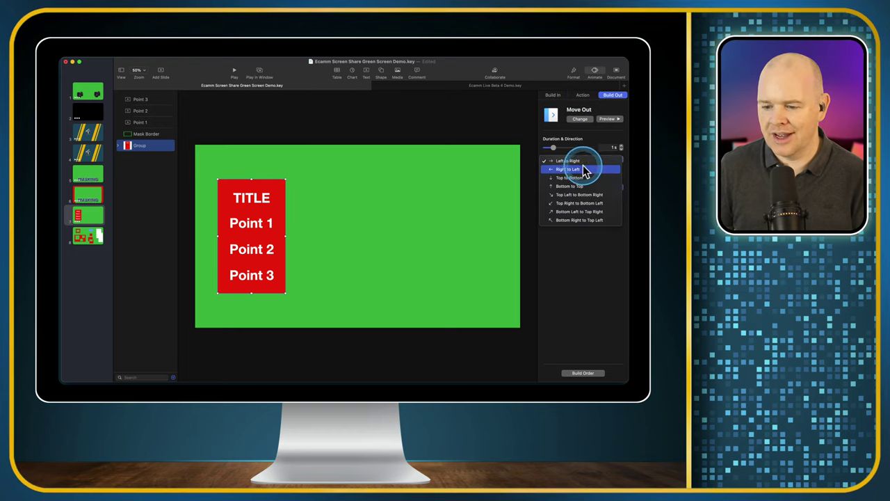
pyautogui.click(572, 171)
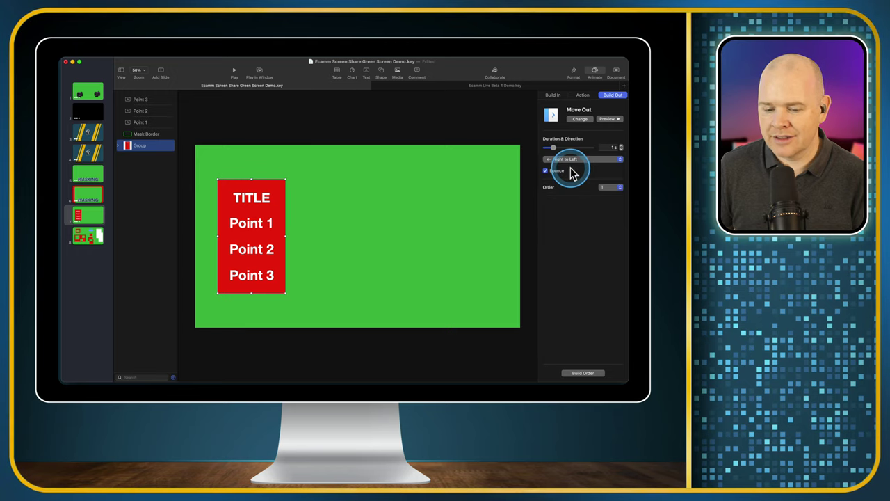
pyautogui.click(591, 373)
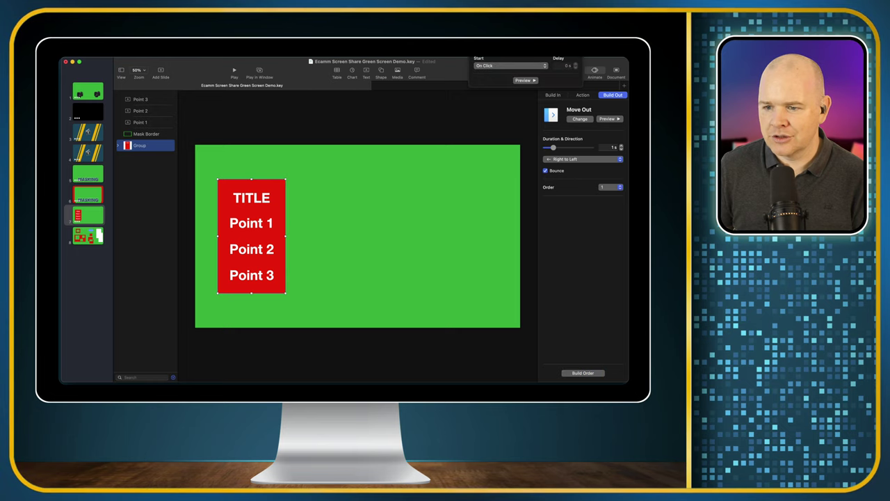
pyautogui.moveTo(529, 55); pyautogui.dragTo(485, 128)
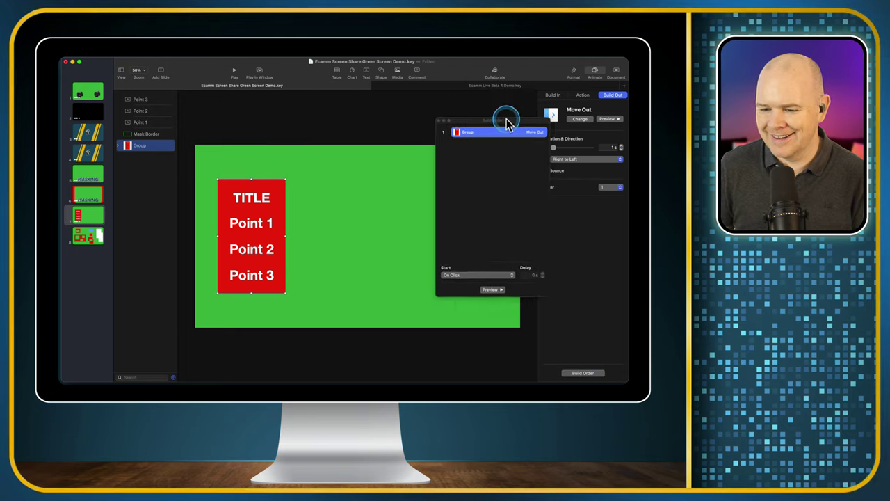
# - Give the red card group a Move In build-in
pyautogui.click(251, 223)
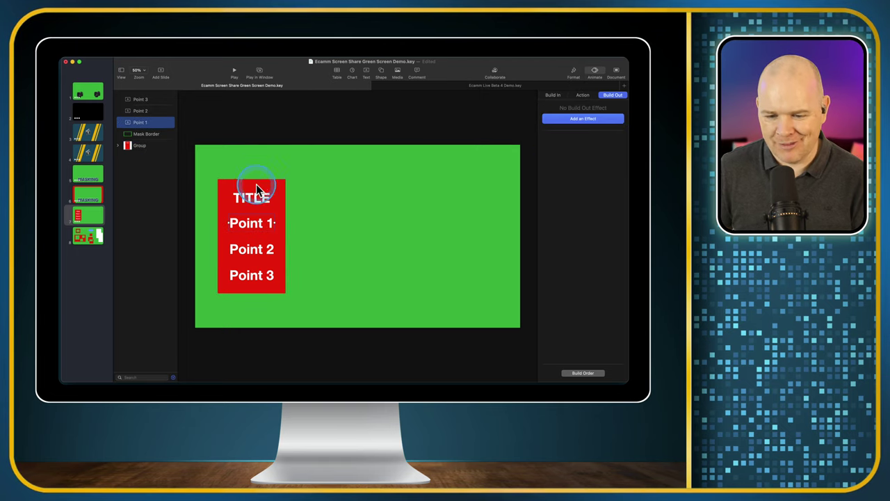
pyautogui.click(256, 184)
pyautogui.click(552, 98)
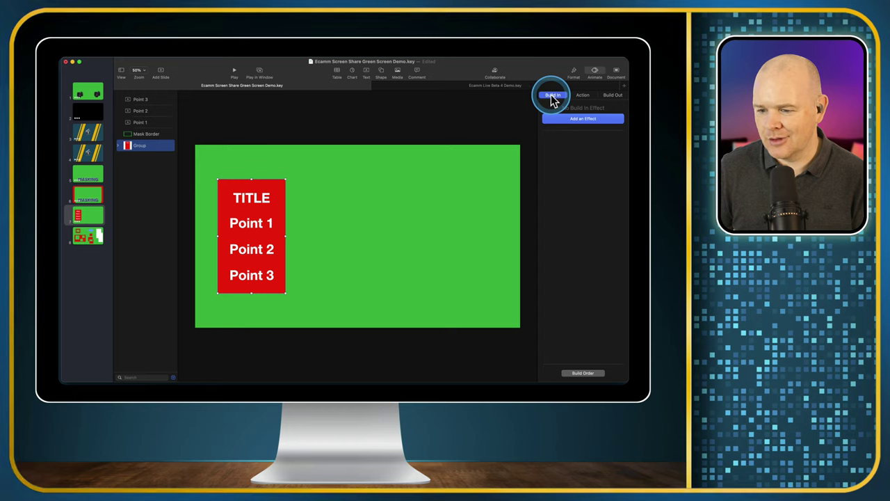
pyautogui.click(570, 118)
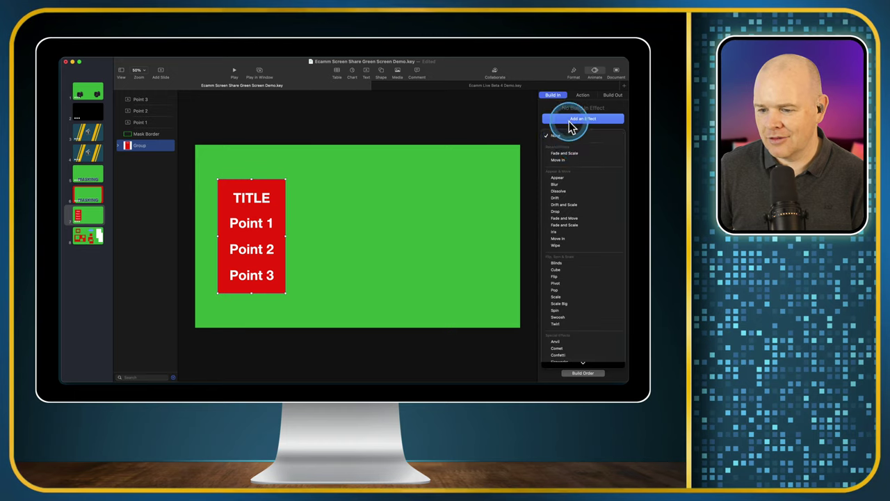
pyautogui.click(568, 239)
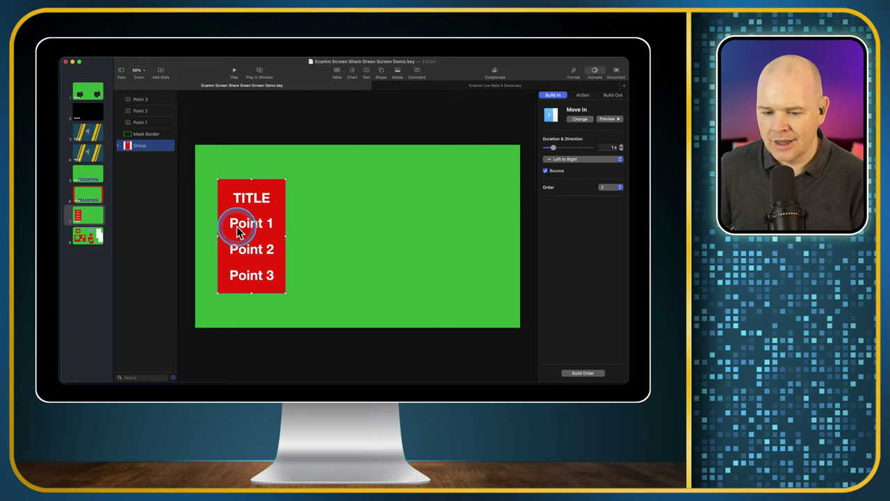
# - Add Dissolve build-in and Dissolve build-out effects to Point 1, Point 2 and Point 3
pyautogui.click(268, 225)
pyautogui.keyDown('shift'); pyautogui.click(263, 255); pyautogui.keyUp('shift')
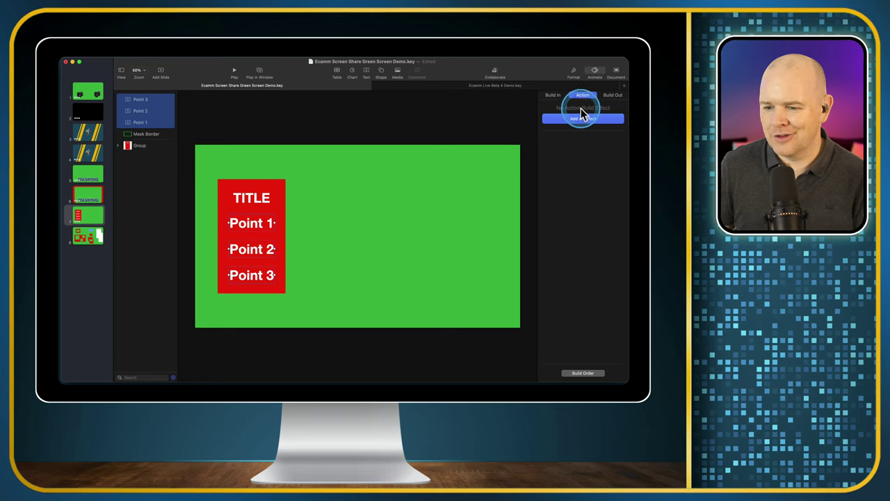
pyautogui.click(556, 96)
pyautogui.click(567, 122)
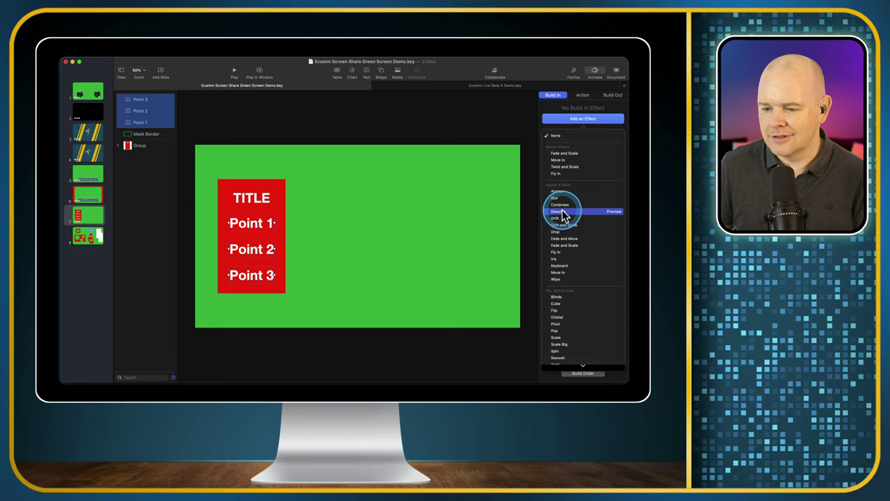
pyautogui.click(561, 212)
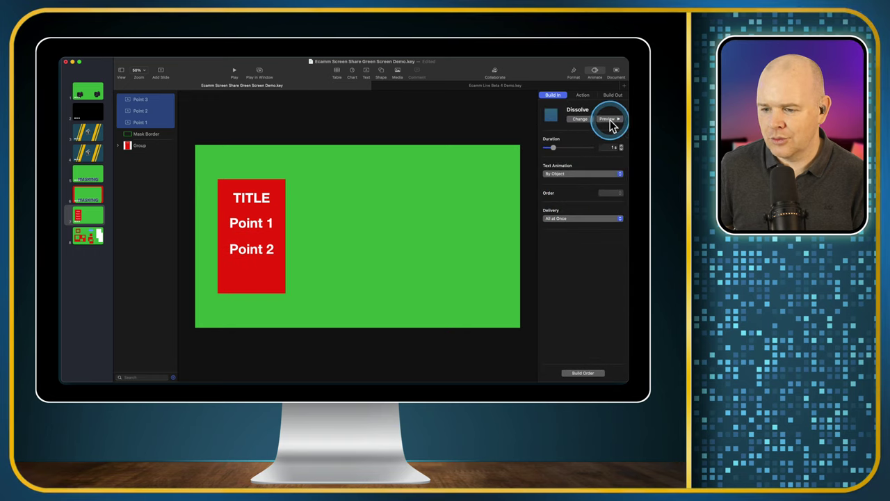
pyautogui.click(619, 98)
pyautogui.click(580, 132)
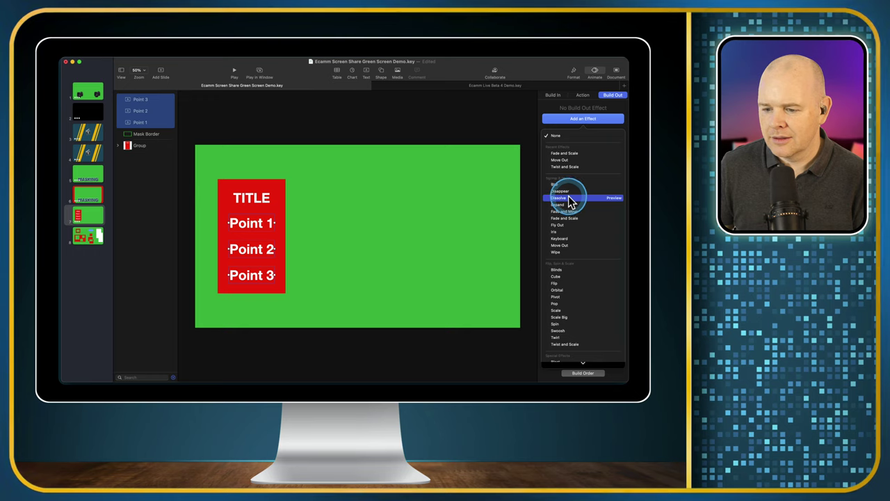
pyautogui.click(570, 200)
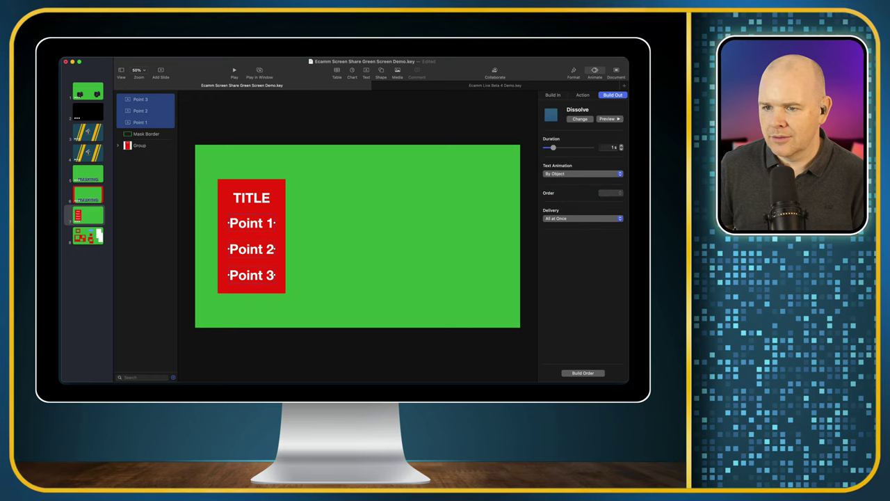
pyautogui.click(583, 373)
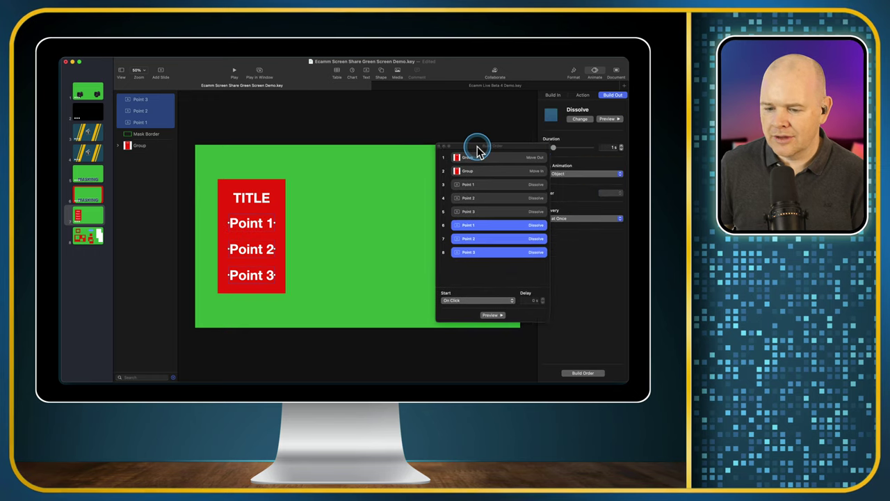
# - Reorder the builds in Build Order so the card's Move Out comes last
pyautogui.moveTo(477, 149); pyautogui.dragTo(457, 143)
pyautogui.click(477, 266)
pyautogui.click(464, 182)
pyautogui.click(463, 192)
pyautogui.click(468, 205)
pyautogui.moveTo(468, 205)
pyautogui.mouseDown()
pyautogui.moveTo(469, 181)
pyautogui.moveTo(477, 226)
pyautogui.moveTo(473, 208)
pyautogui.mouseUp()
pyautogui.click(471, 212)
pyautogui.moveTo(462, 165); pyautogui.dragTo(471, 253)
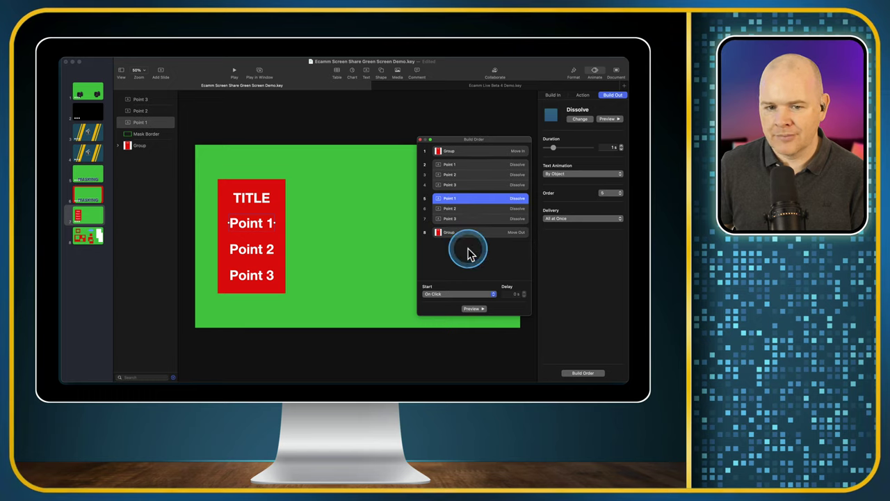
# - Set Point 1's entrance to start After the card, and its exit After Point 3 with a delay
pyautogui.click(469, 167)
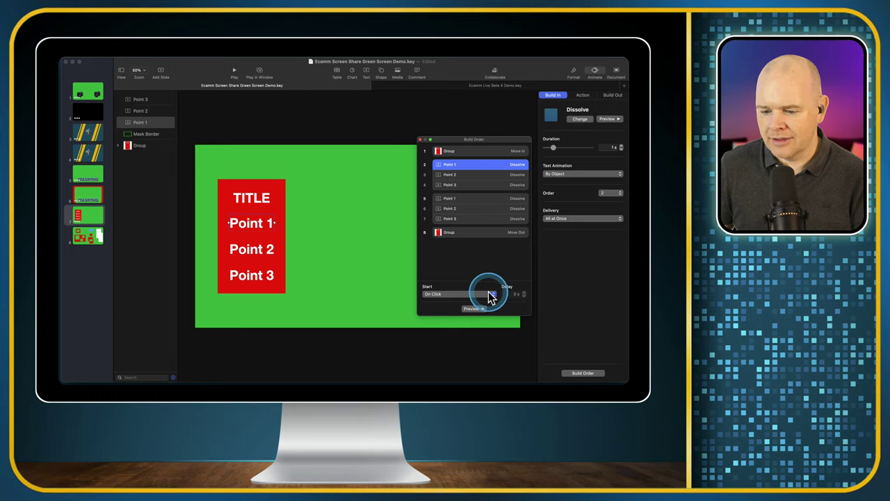
pyautogui.click(490, 295)
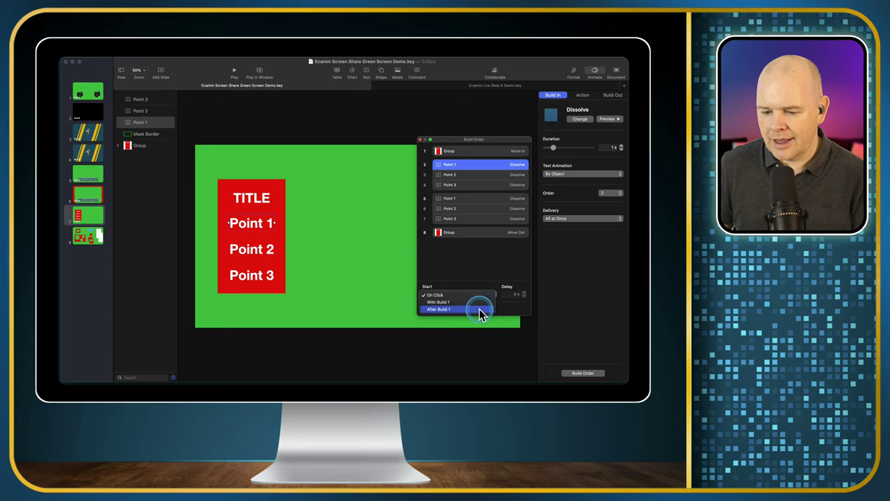
pyautogui.click(479, 309)
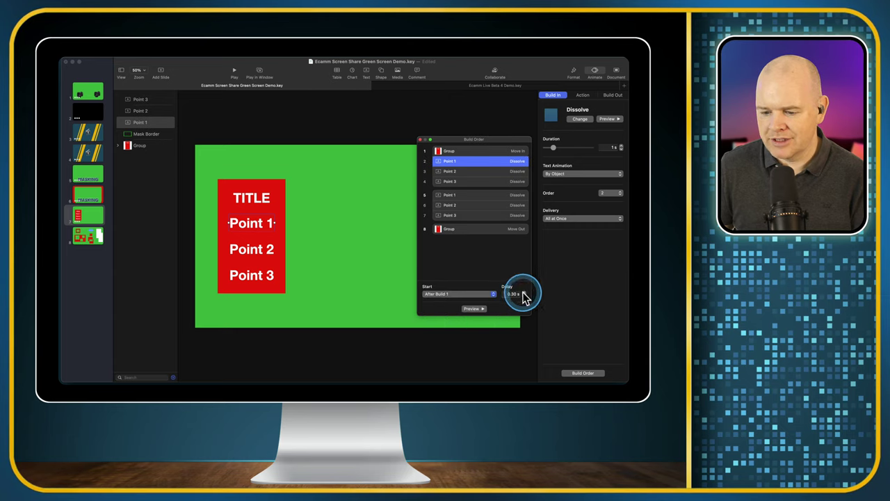
pyautogui.click(466, 197)
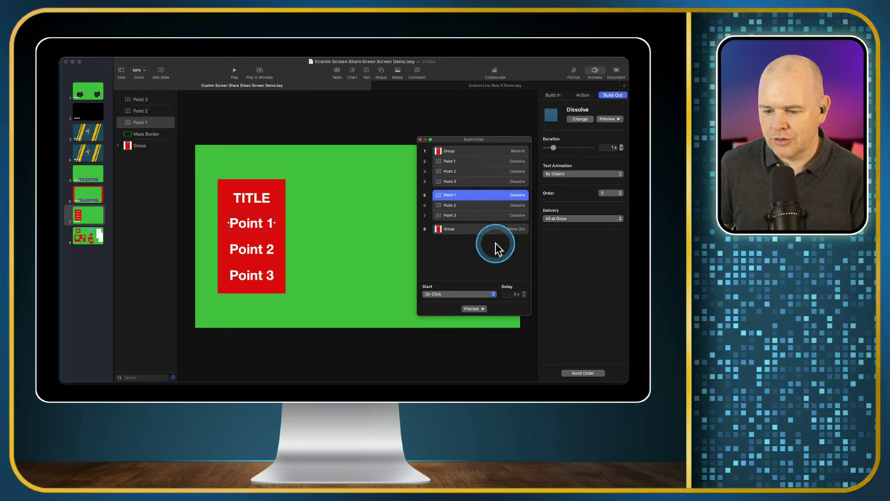
pyautogui.click(471, 297)
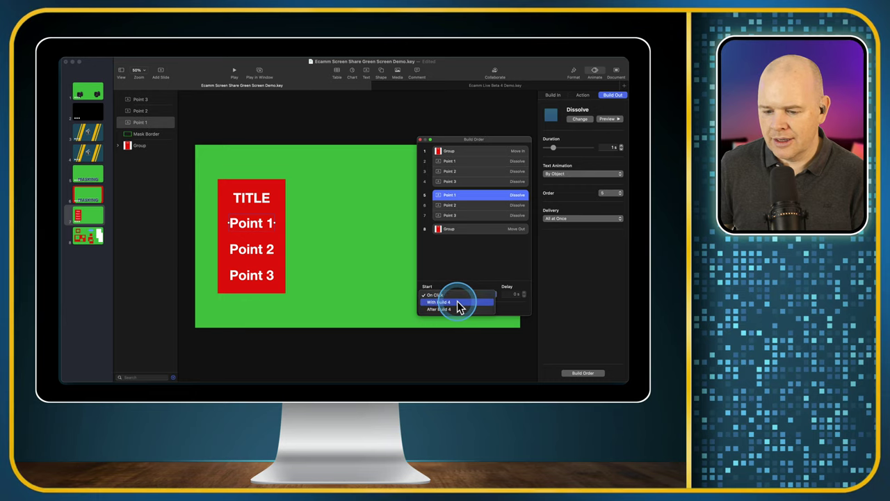
pyautogui.click(456, 310)
pyautogui.click(523, 292)
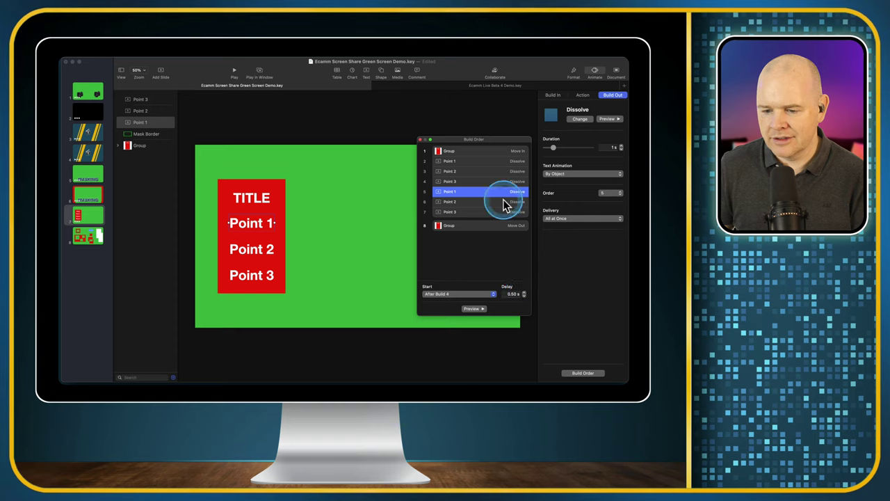
# - Start the card's Move Out after the last point leaves, with a 0.50 s delay, and preview
pyautogui.click(473, 225)
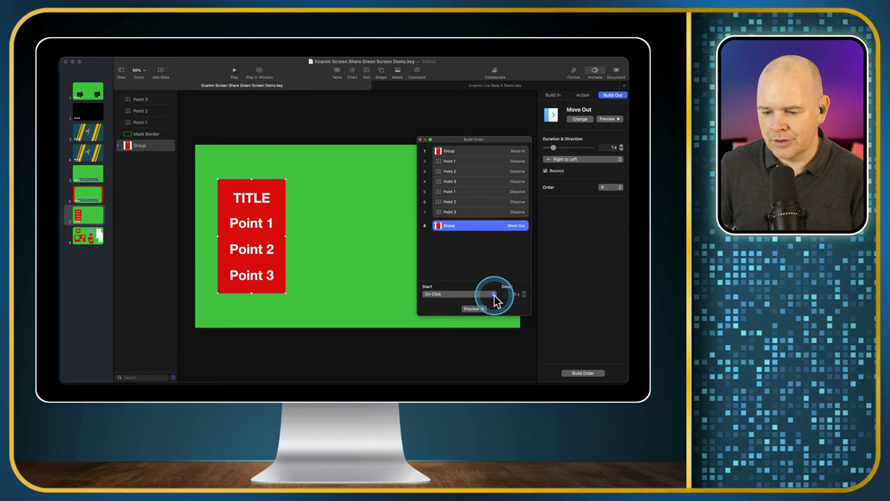
pyautogui.click(472, 309)
pyautogui.click(524, 293)
pyautogui.click(524, 293)
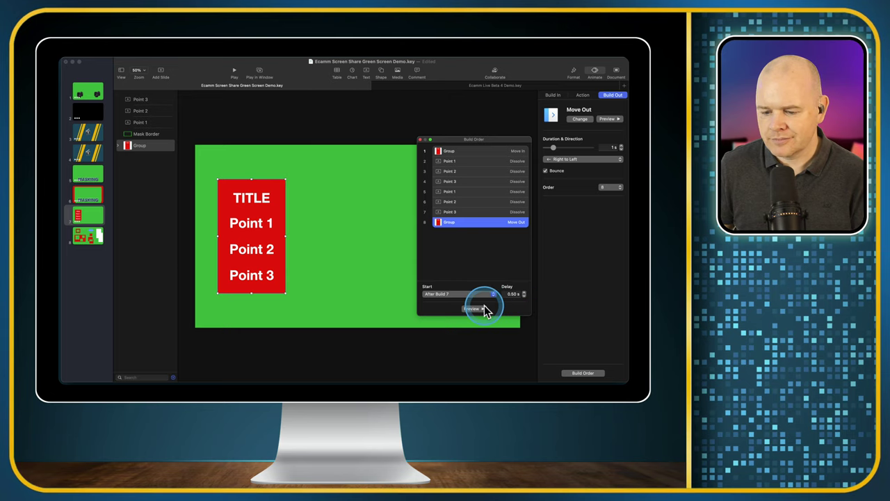
pyautogui.click(480, 311)
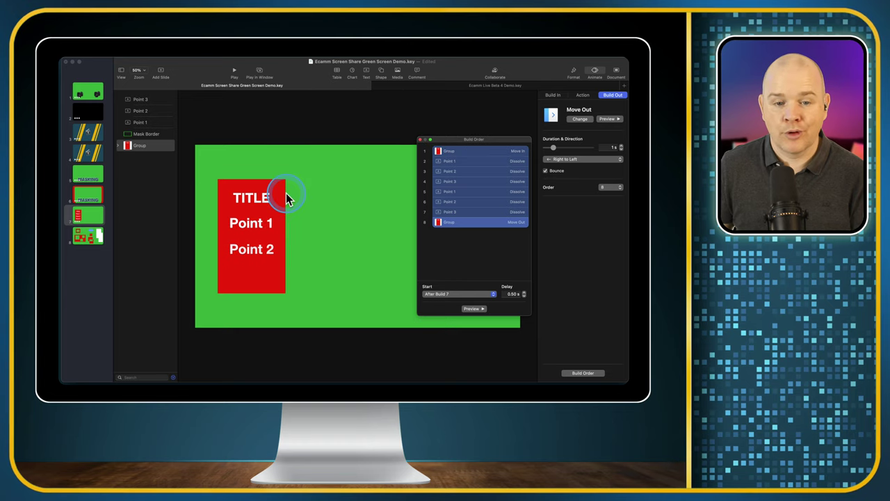
# - Keep Point 2 and 3 entrances After previous build; make their exits start With Build 5
pyautogui.click(445, 171)
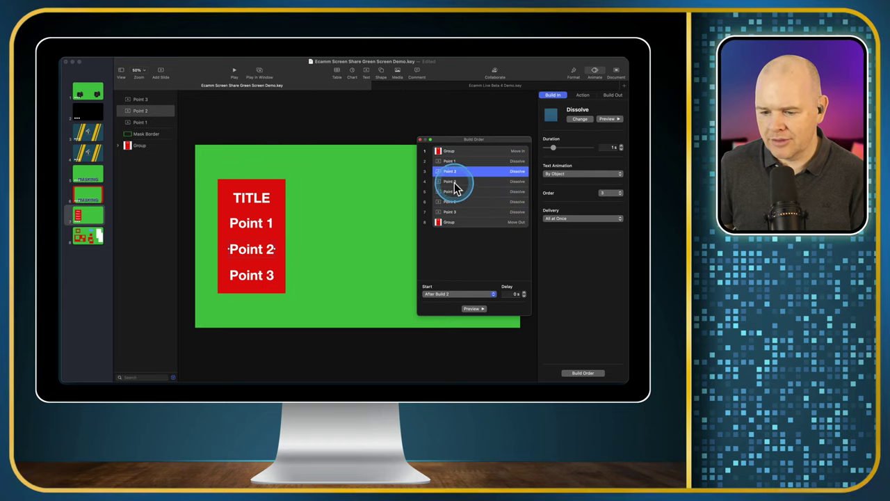
pyautogui.keyDown('shift'); pyautogui.click(451, 182); pyautogui.keyUp('shift')
pyautogui.click(445, 295)
pyautogui.click(453, 222)
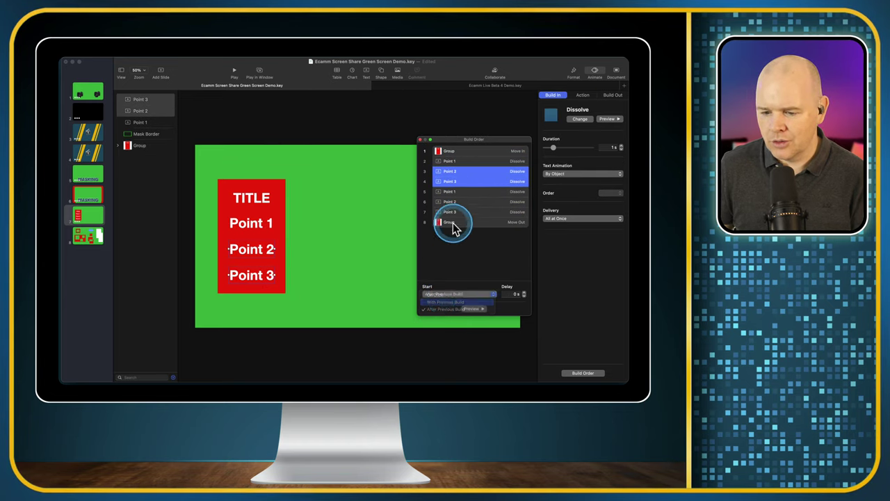
pyautogui.click(453, 202)
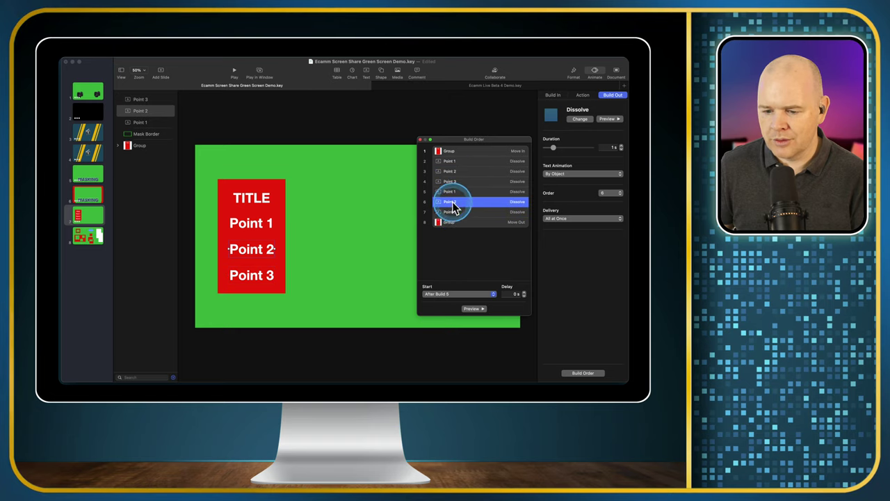
pyautogui.keyDown('shift'); pyautogui.click(452, 212); pyautogui.keyUp('shift')
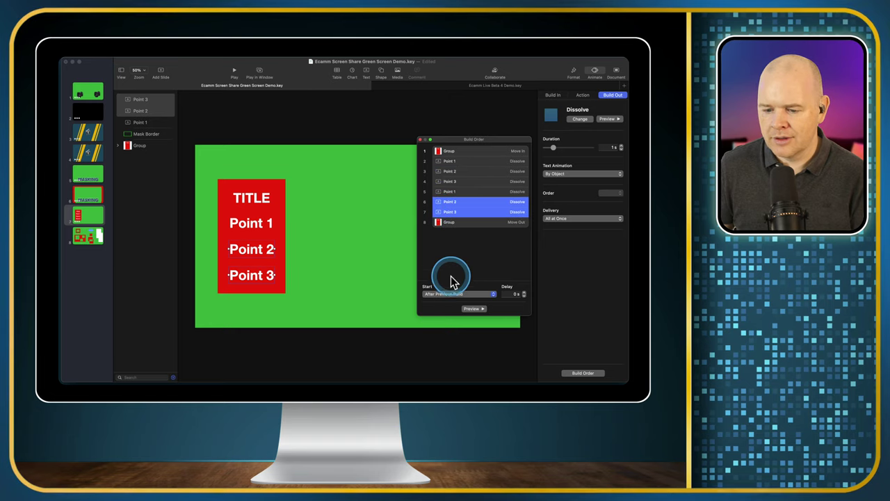
pyautogui.click(453, 295)
pyautogui.click(453, 305)
# - Move the Build Order window aside and play the slide to watch the builds
pyautogui.click(371, 205)
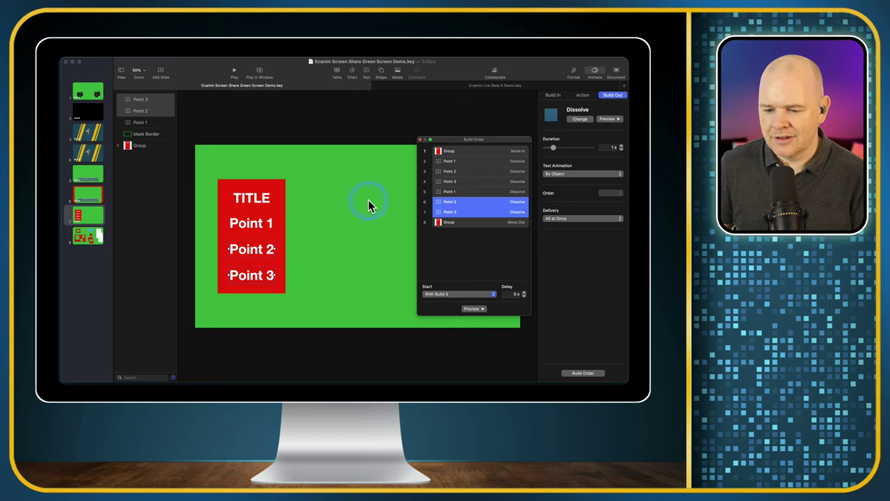
pyautogui.moveTo(431, 149); pyautogui.dragTo(528, 144)
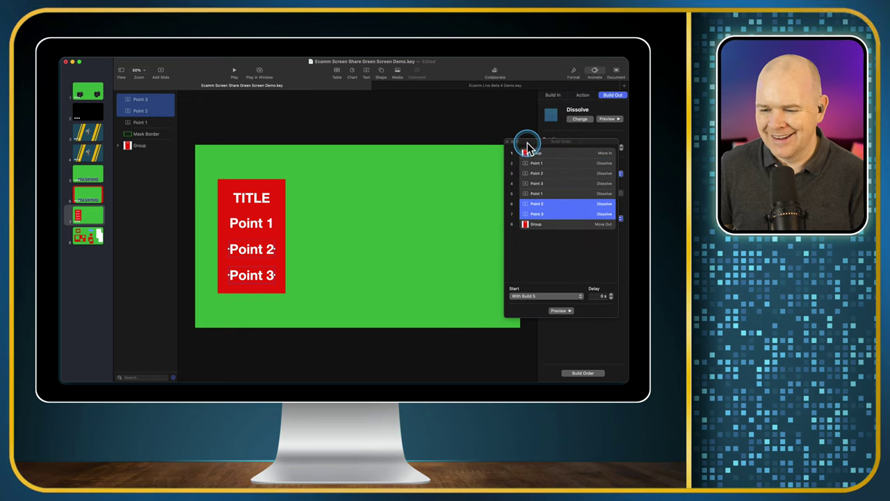
pyautogui.click(261, 74)
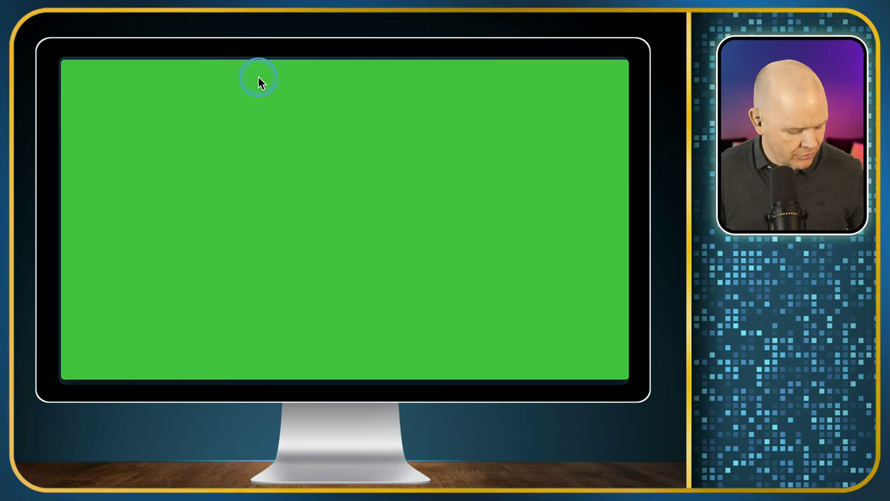